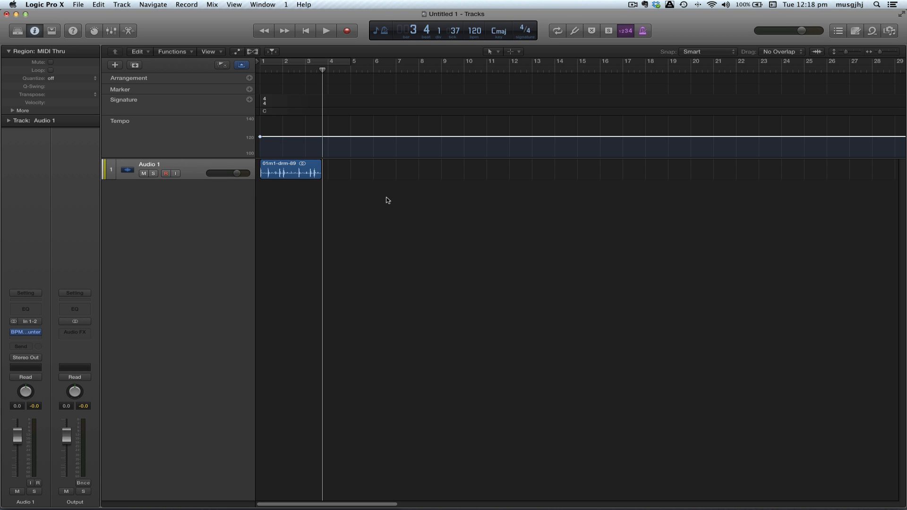
# Play the 01m1-drm-89 drum loop from the start of the project to compare it with the metronome.
pyautogui.click(295, 173)
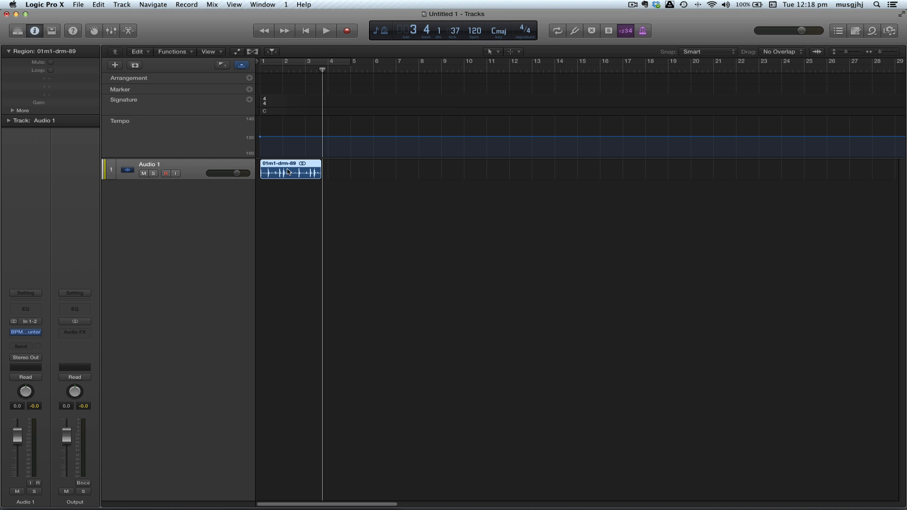
pyautogui.click(306, 32)
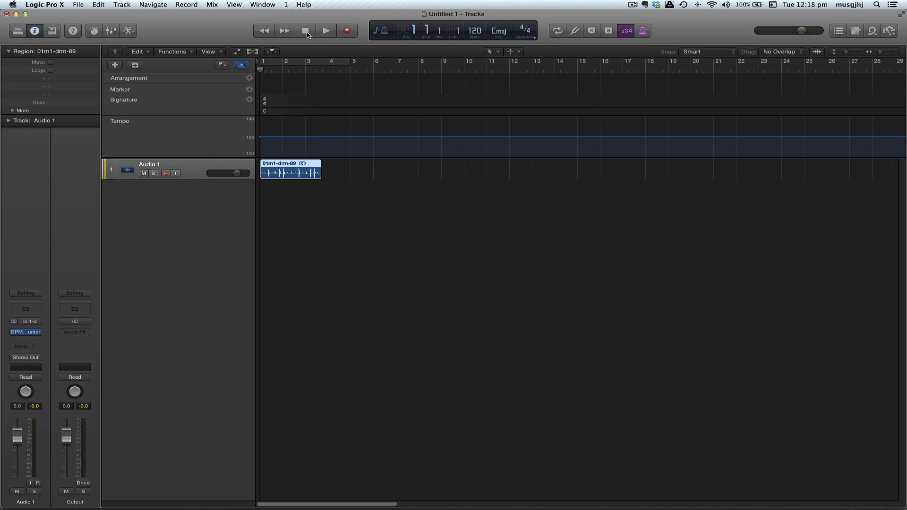
pyautogui.click(325, 32)
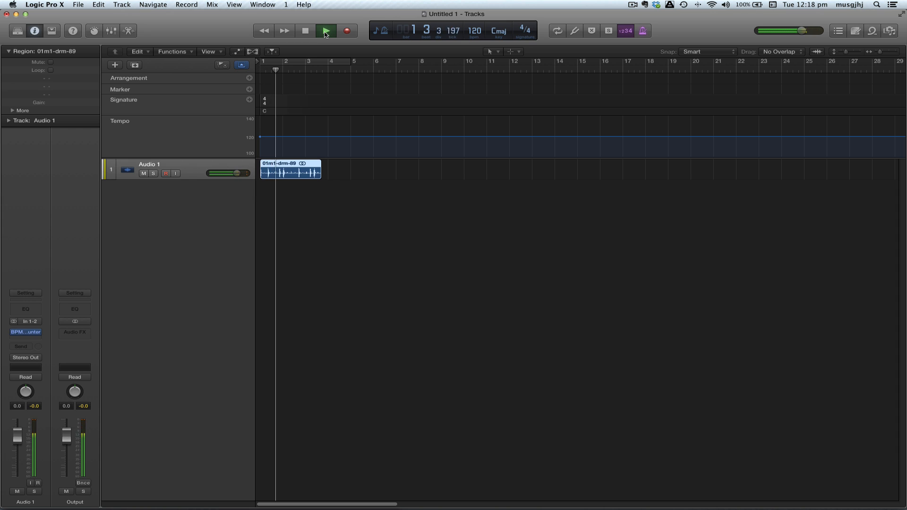
pyautogui.click(302, 34)
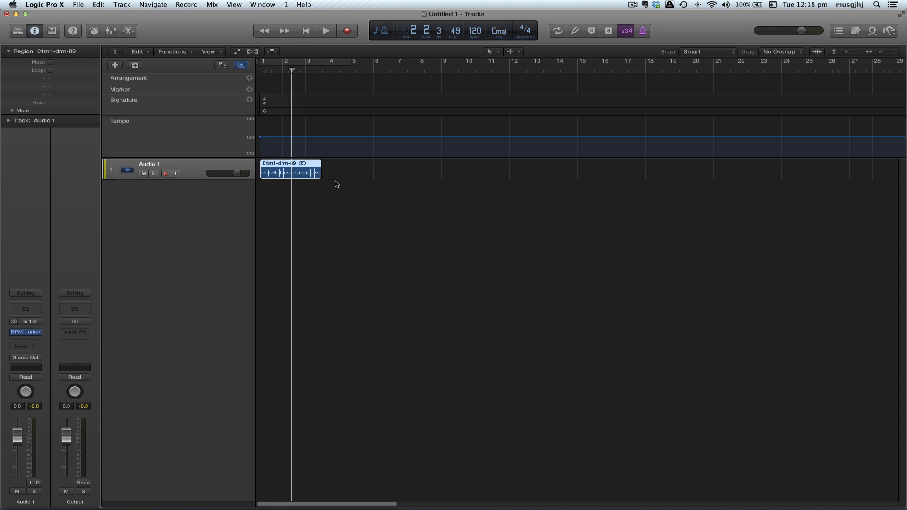
pyautogui.click(303, 33)
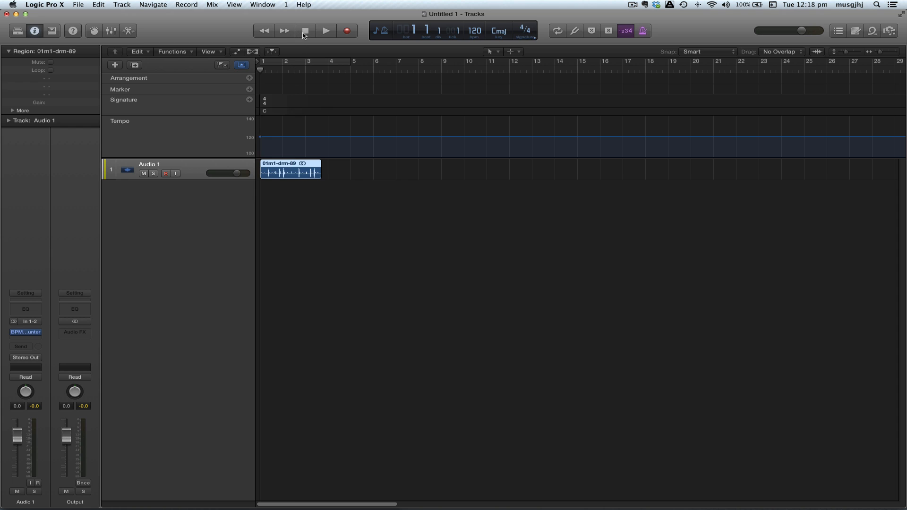
pyautogui.click(326, 34)
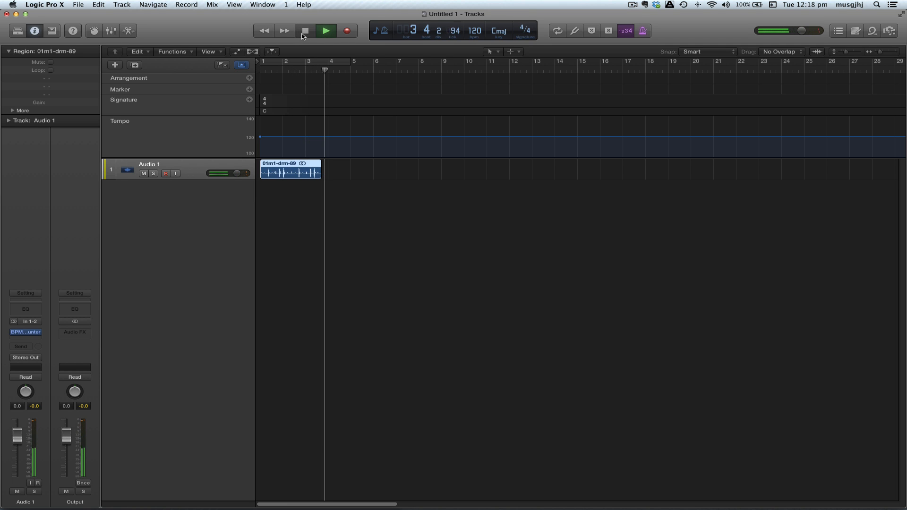
pyautogui.click(304, 32)
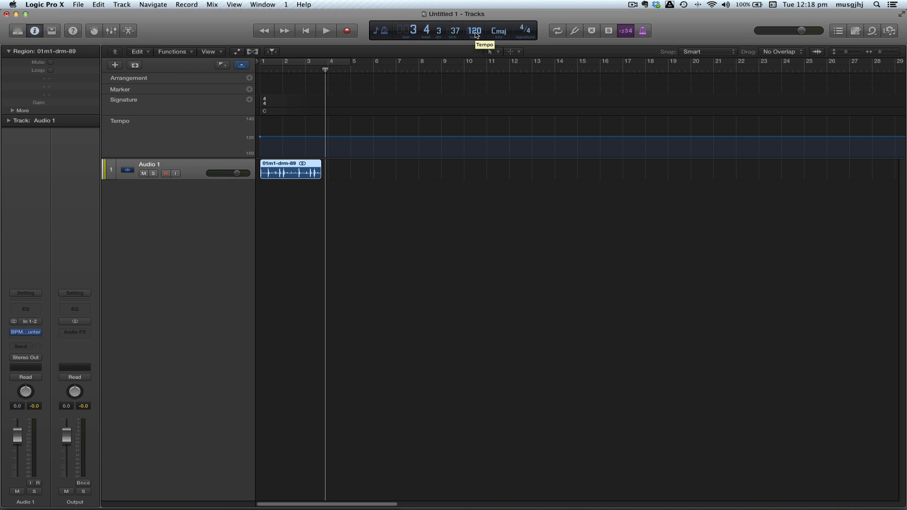
# Lower the project tempo to 101 BPM.
pyautogui.click(475, 34)
pyautogui.moveTo(475, 52); pyautogui.dragTo(474, 62)
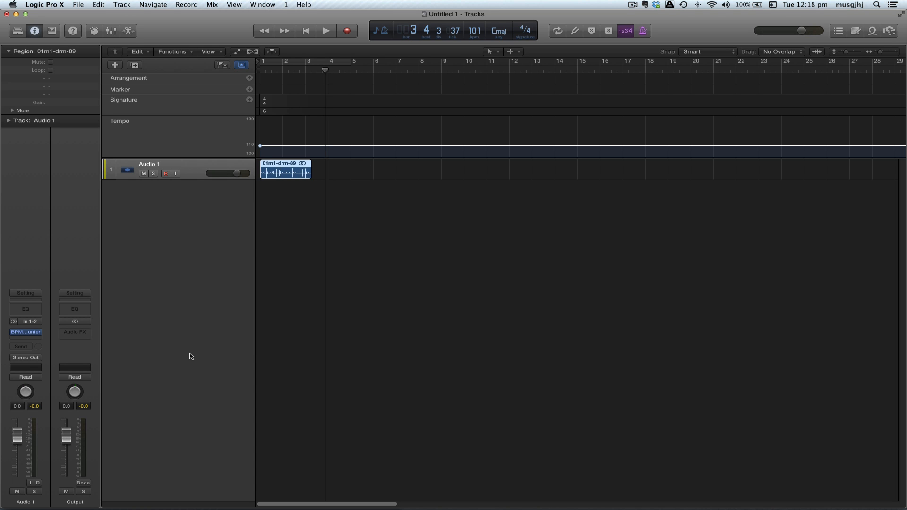
# Load the stereo BPM Counter metering plug-in on Audio 1 and play the drum loop from the start to detect its tempo.
pyautogui.click(39, 333)
pyautogui.moveTo(71, 405)
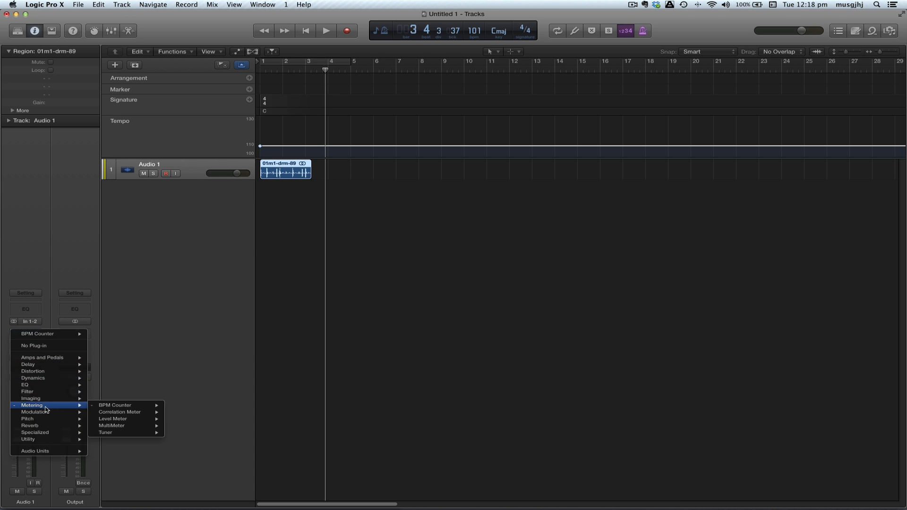
pyautogui.moveTo(109, 407)
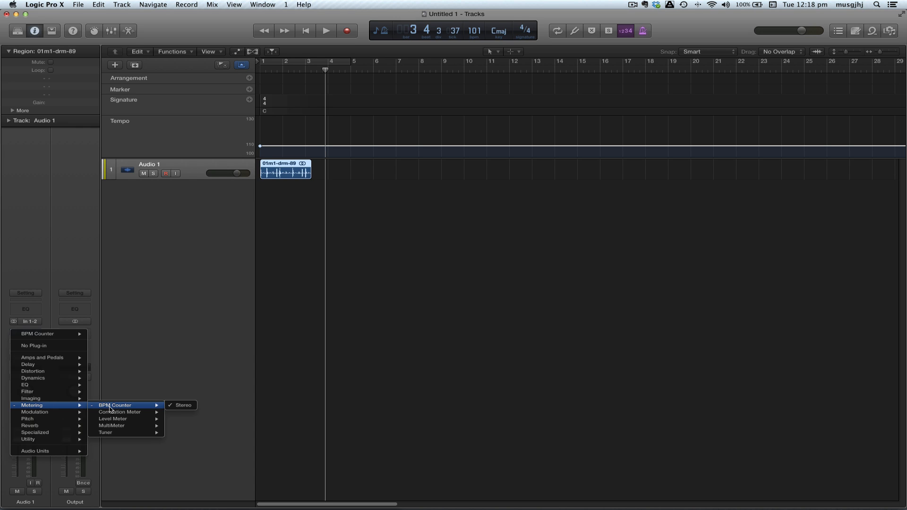
pyautogui.click(111, 408)
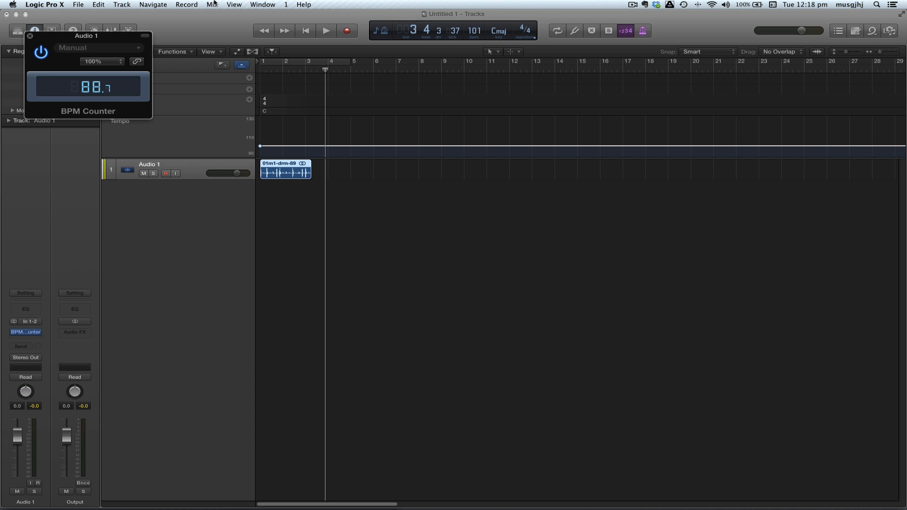
pyautogui.click(305, 31)
pyautogui.click(326, 30)
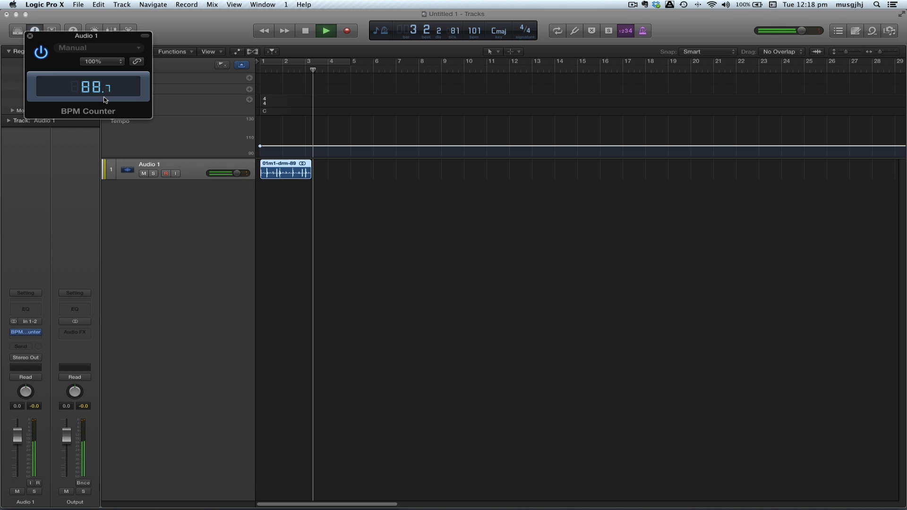
pyautogui.press('space')
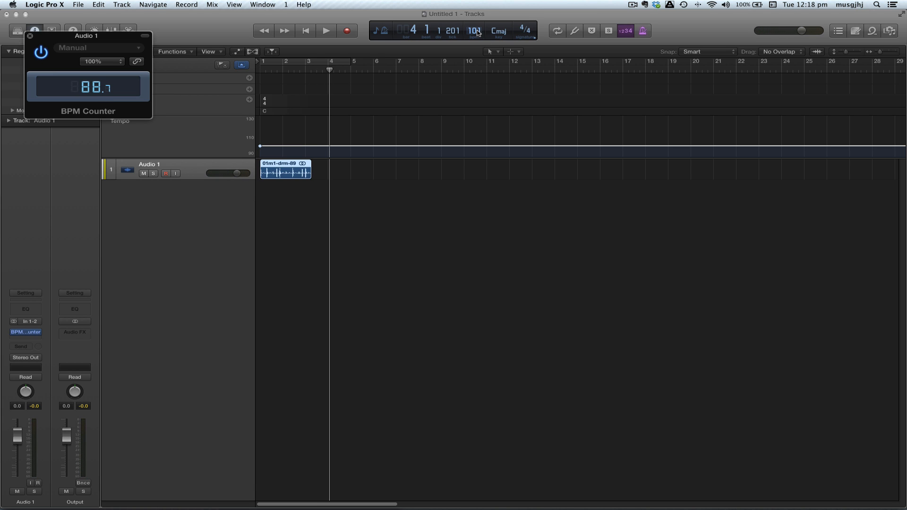
# Set the project tempo to 88.7 BPM, entering the exact value in the tempo list.
pyautogui.moveTo(474, 31); pyautogui.dragTo(475, 44)
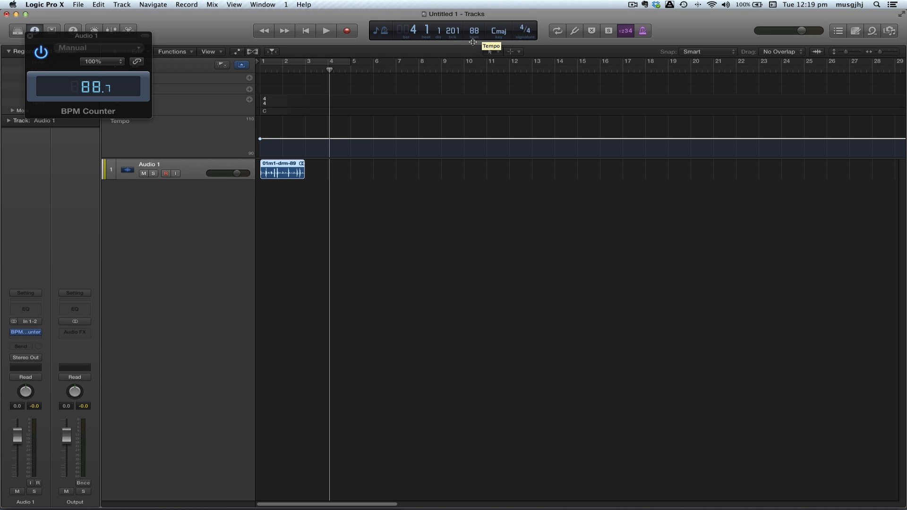
pyautogui.click(839, 31)
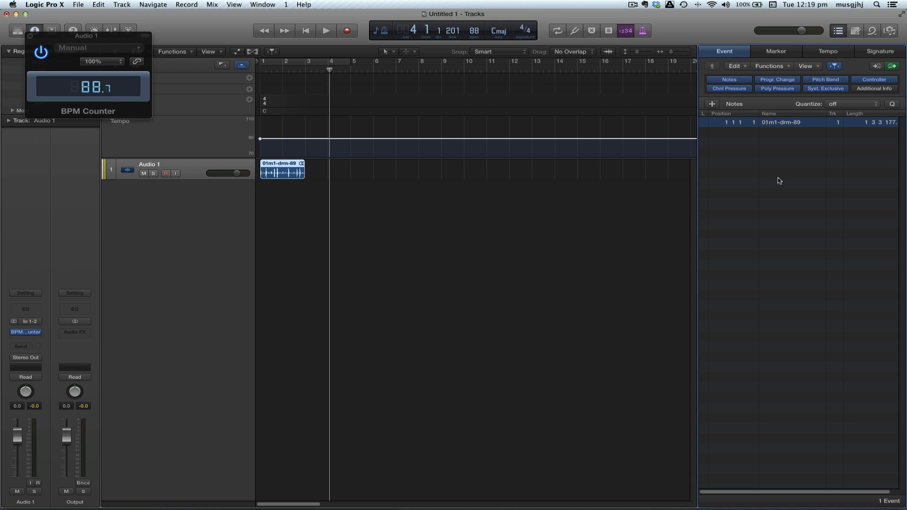
pyautogui.click(813, 54)
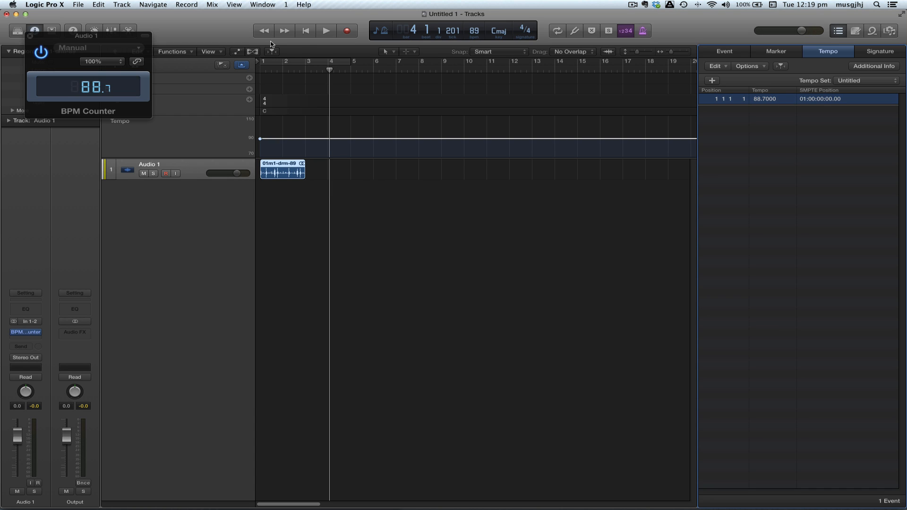
# Play the drum loop from the start to check it against the new project tempo.
pyautogui.click(301, 32)
pyautogui.press('space')
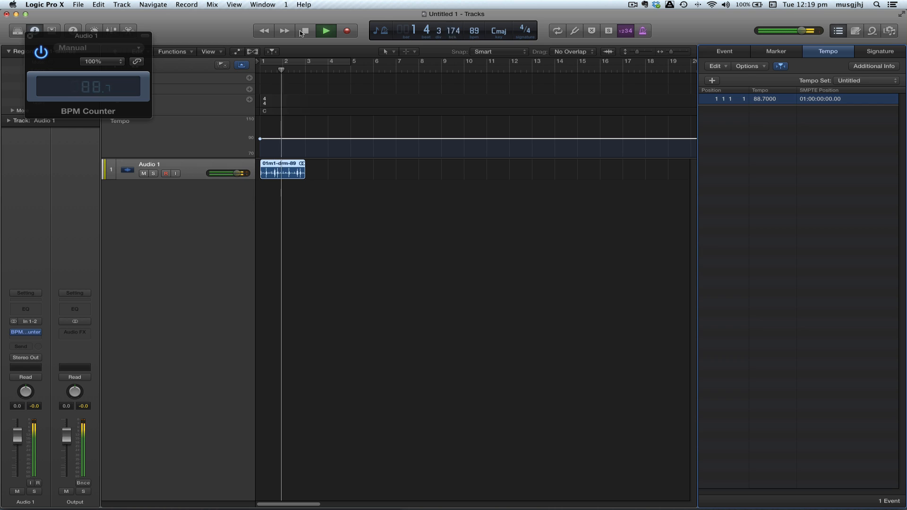
pyautogui.click(301, 32)
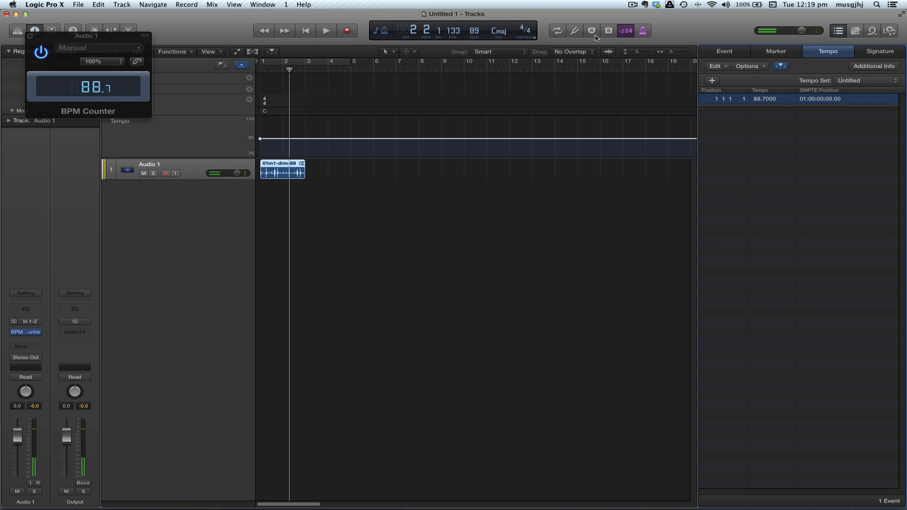
# Turn on cycle mode, shorten the cycle range to bars 1 to 3, and play the loop repeatedly.
pyautogui.click(556, 33)
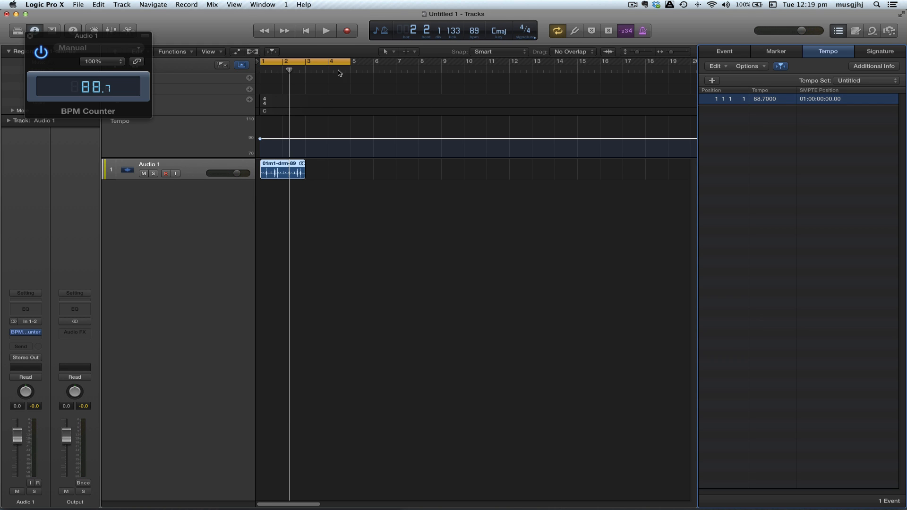
pyautogui.moveTo(348, 62); pyautogui.dragTo(305, 63)
pyautogui.press('space')
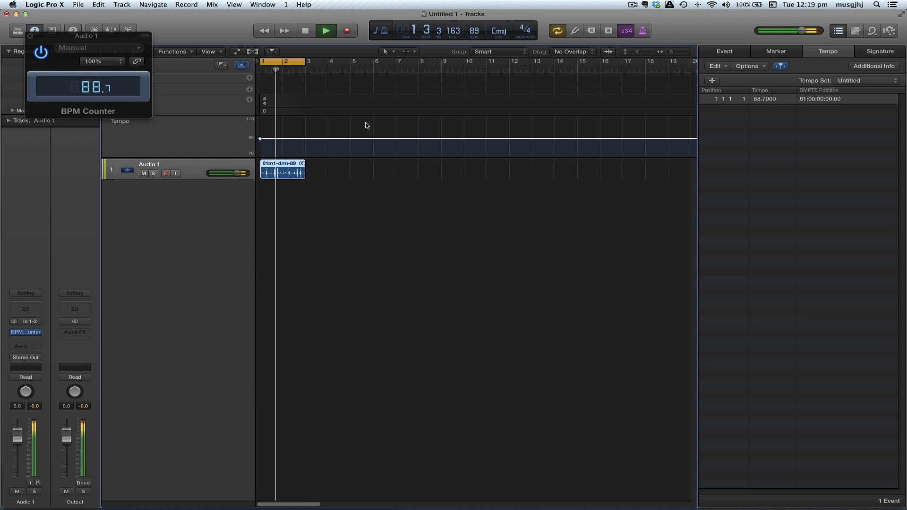
pyautogui.press('space')
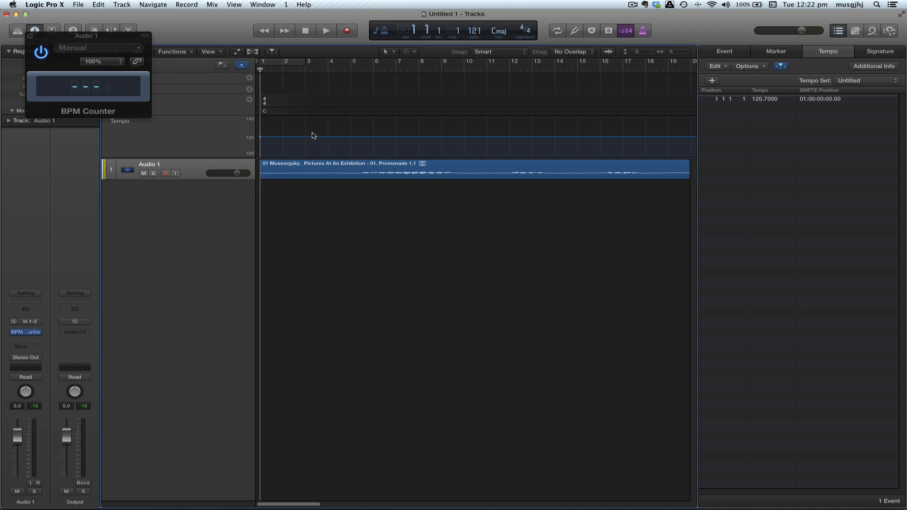
# Play the Mussorgsky Promenade recording from the start to test tempo detection with the BPM Counter.
pyautogui.press('space')
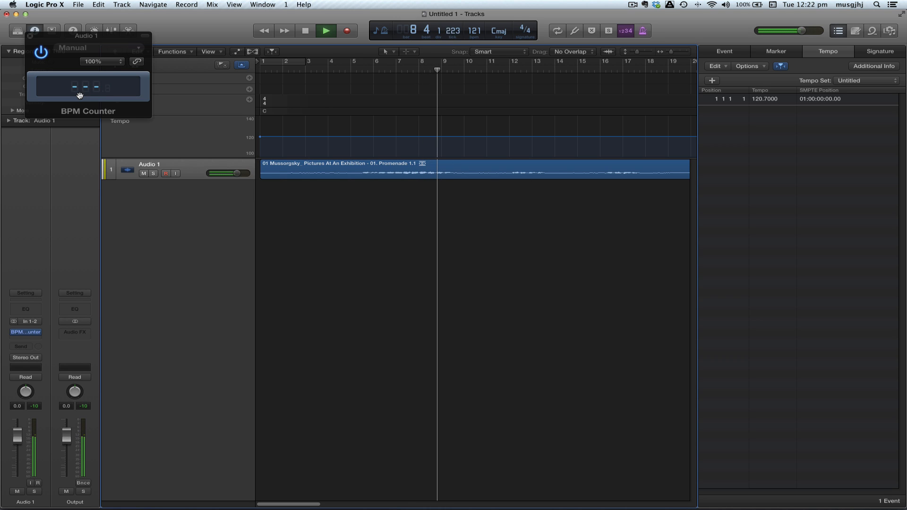
pyautogui.press('space')
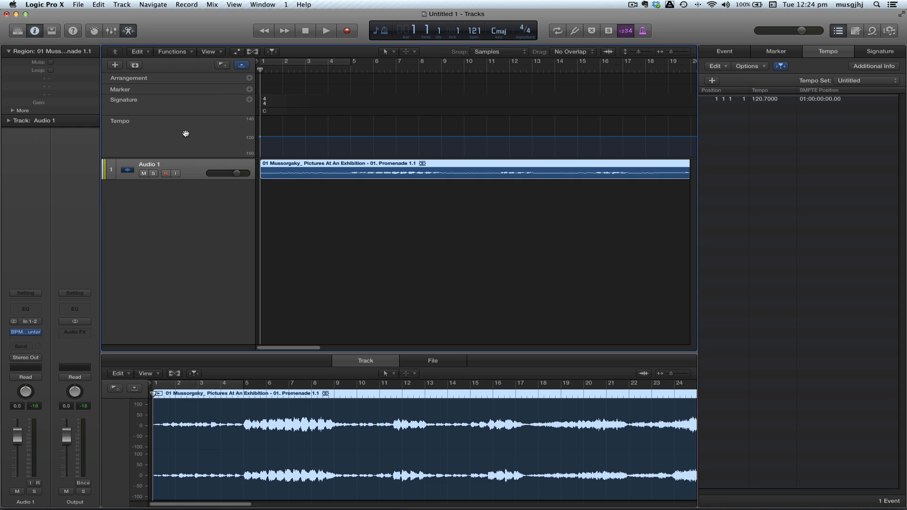
# Show the Beat Mapping global track for the Promenade recording.
pyautogui.rightClick(202, 134)
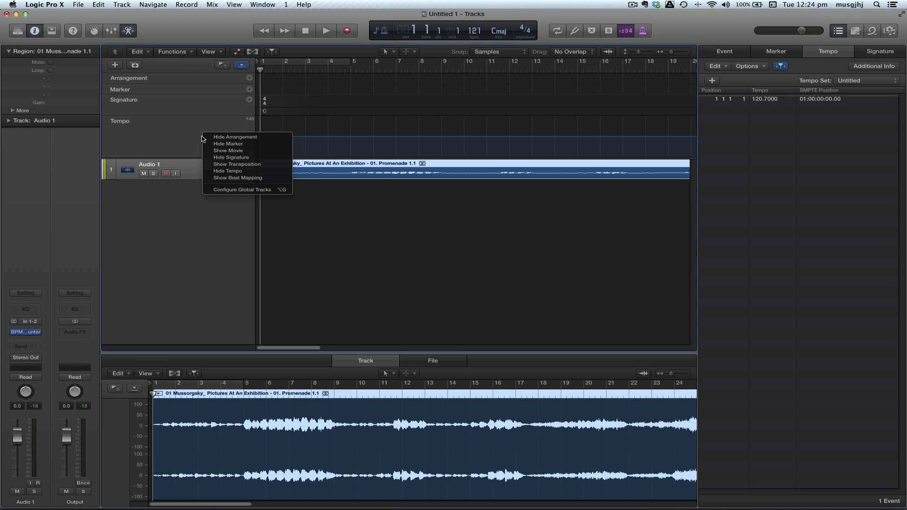
pyautogui.click(217, 178)
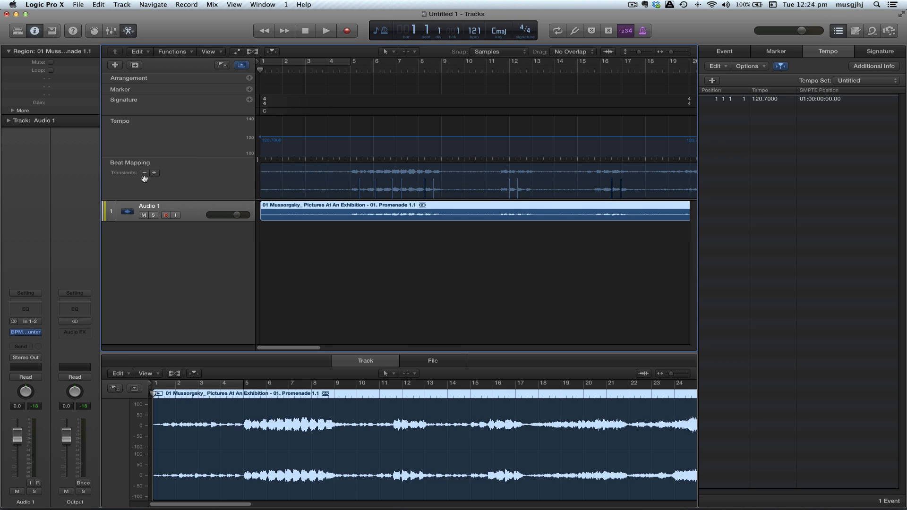
# Examine the detected transients in the Beat Mapping track along the whole Promenade recording, comparing quiet and loud passages.
pyautogui.hscroll(3, 511, 194)
pyautogui.hscroll(10, 511, 194)
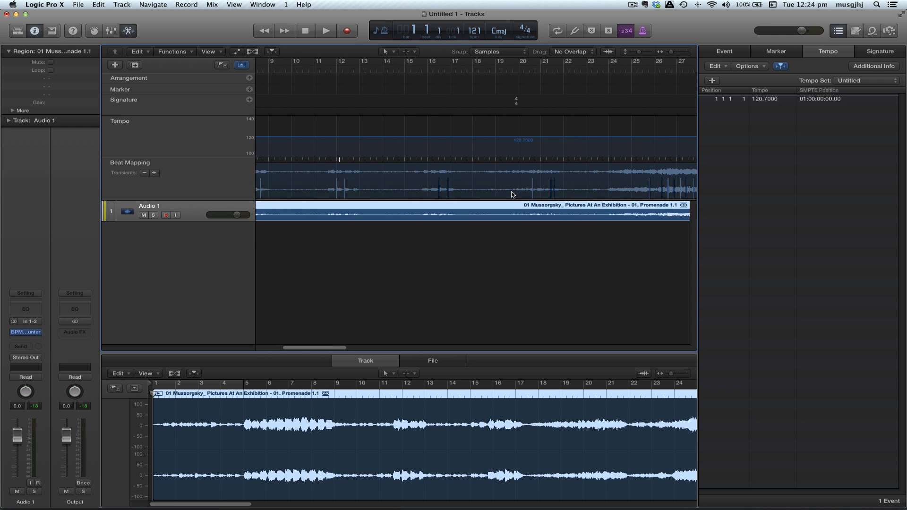
pyautogui.hscroll(18, 511, 194)
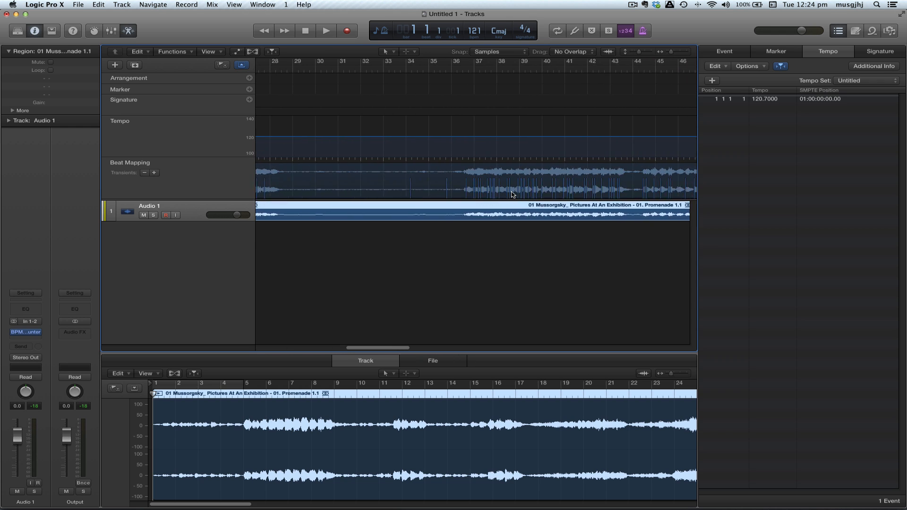
pyautogui.hscroll(3, 512, 194)
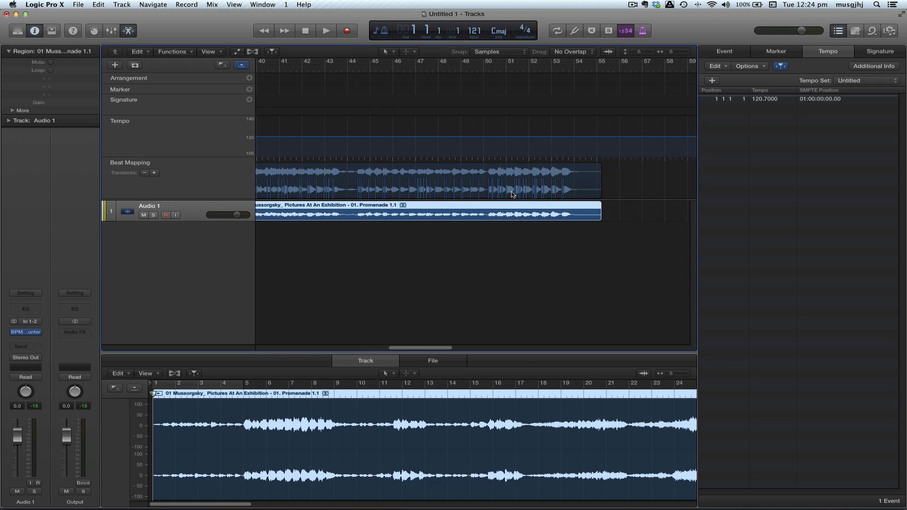
pyautogui.hscroll(-15, 511, 194)
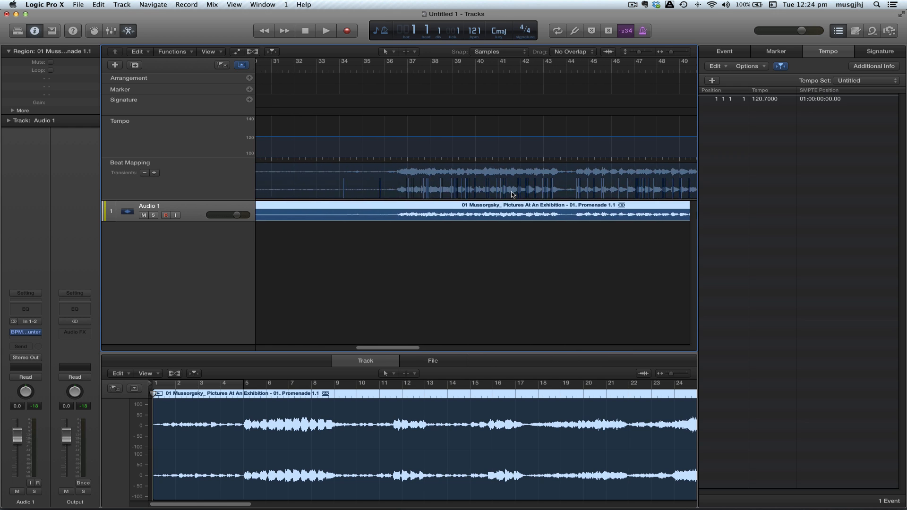
pyautogui.hscroll(-12, 512, 195)
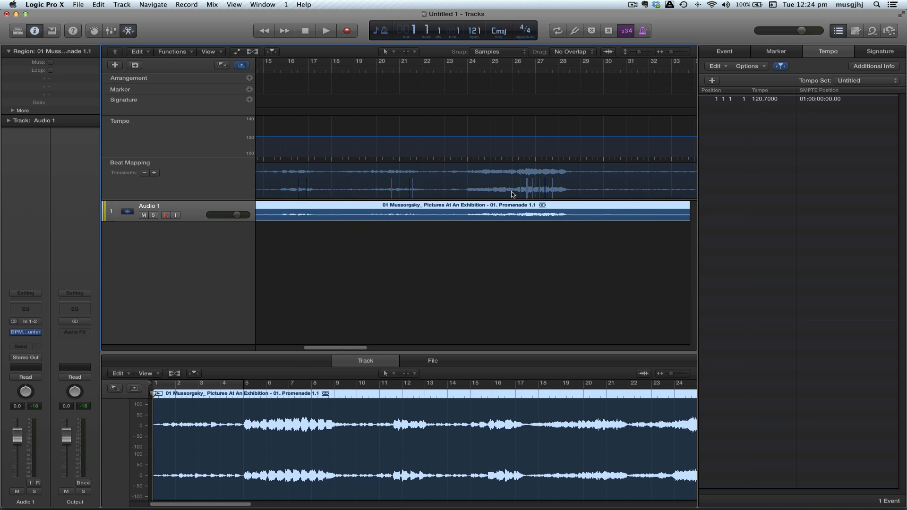
pyautogui.hscroll(-10, 512, 194)
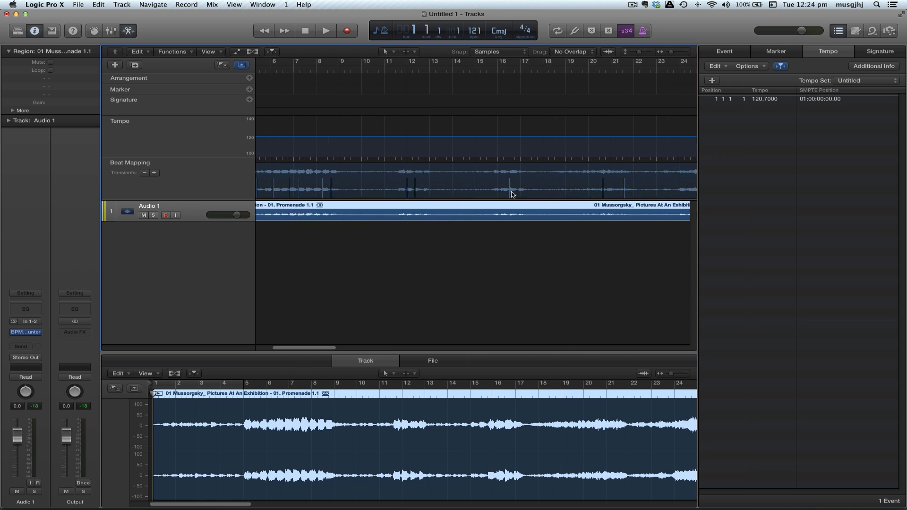
pyautogui.hscroll(-2, 512, 194)
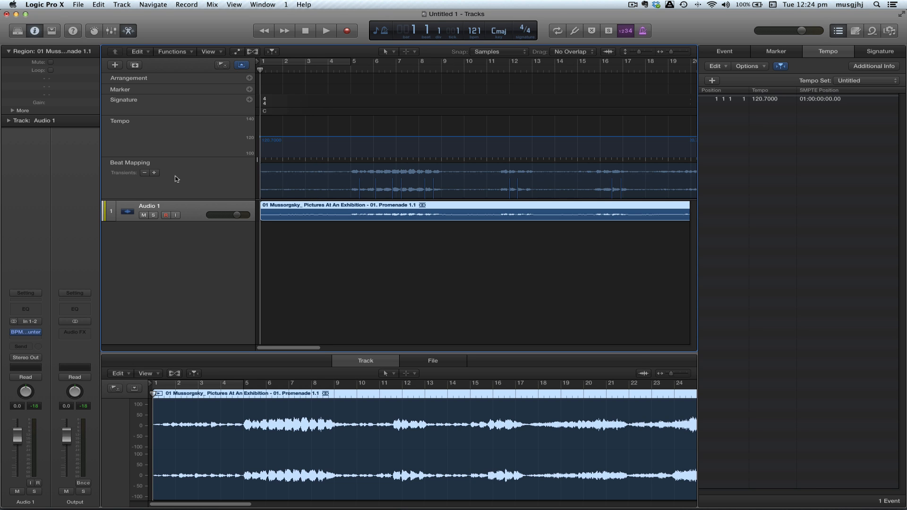
pyautogui.hscroll(10, 532, 192)
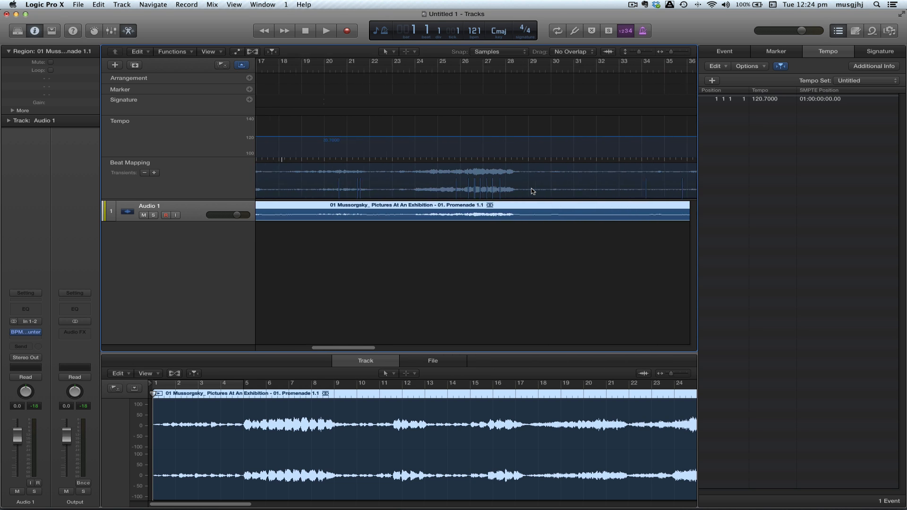
pyautogui.hscroll(8, 532, 191)
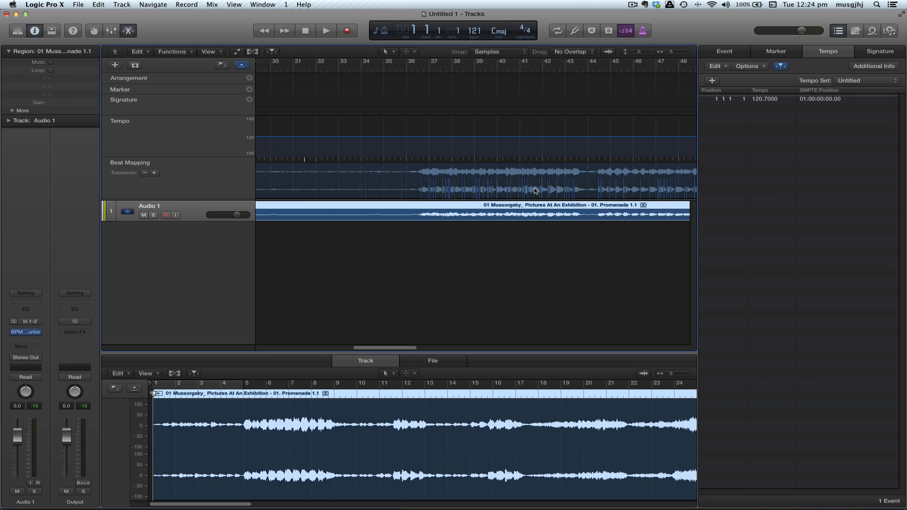
pyautogui.hscroll(3, 535, 190)
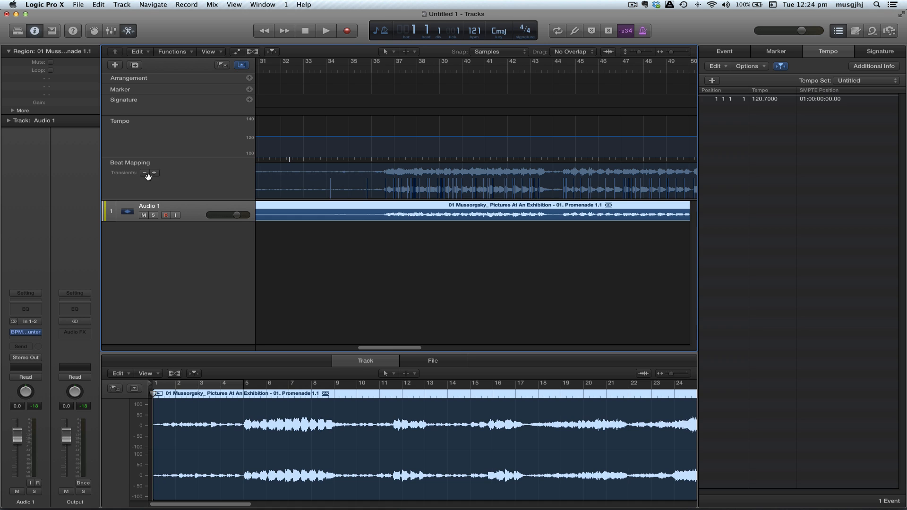
# Lower the Beat Mapping track's transient detection by four steps, checking the remaining transients back to the recording's start.
pyautogui.click(145, 173)
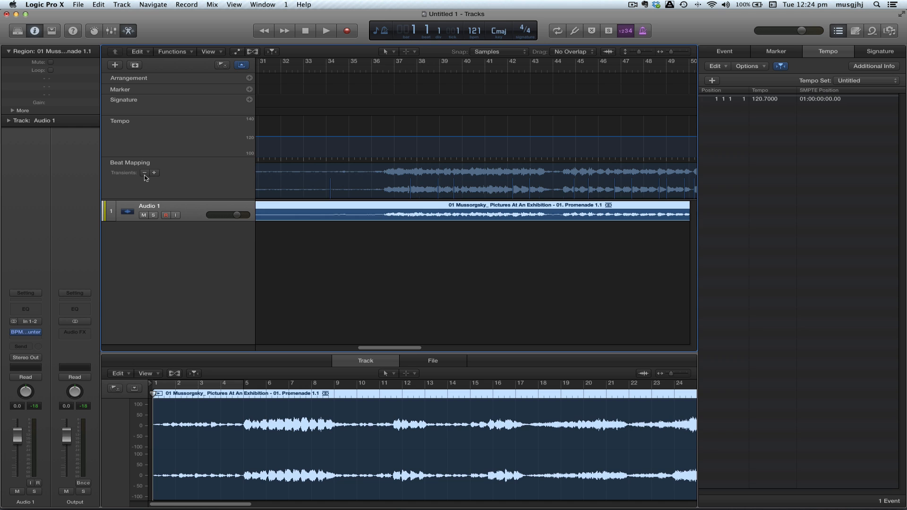
pyautogui.hscroll(6, 439, 182)
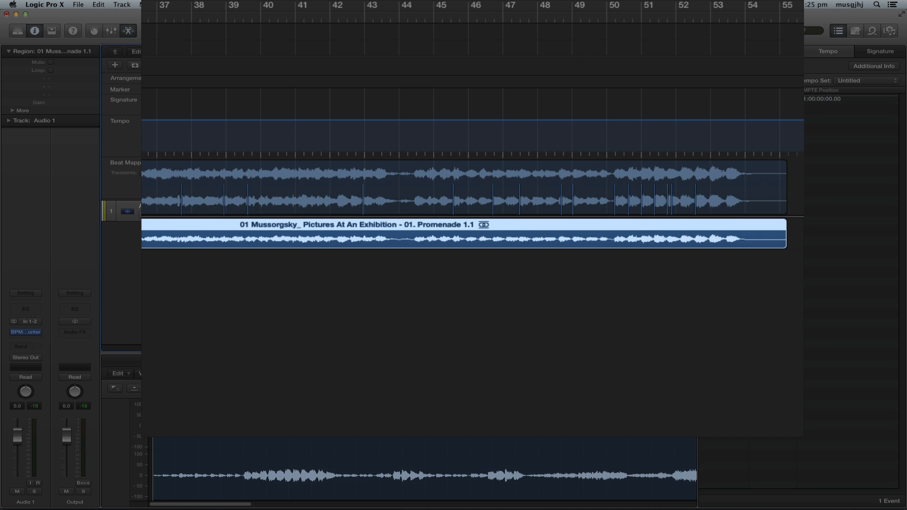
pyautogui.click(146, 173)
pyautogui.click(145, 173)
pyautogui.click(145, 173)
pyautogui.hscroll(-10, 401, 200)
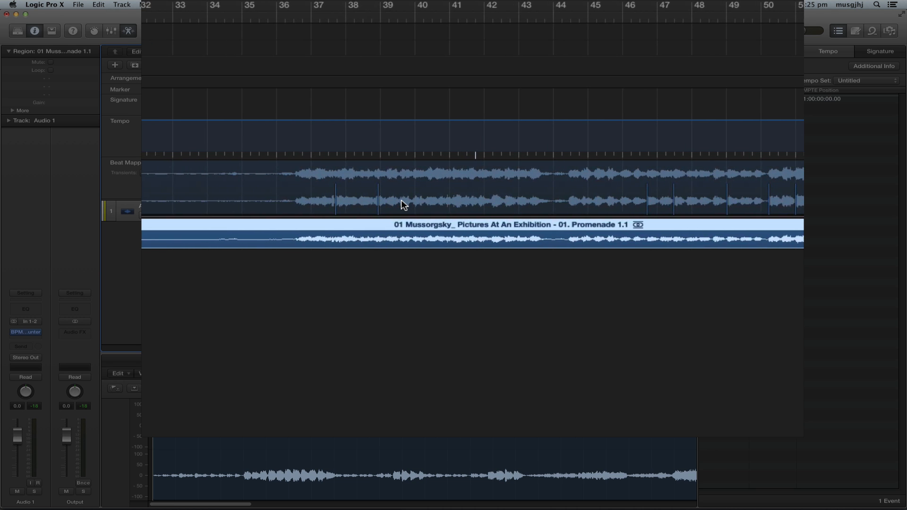
pyautogui.hscroll(-10, 401, 200)
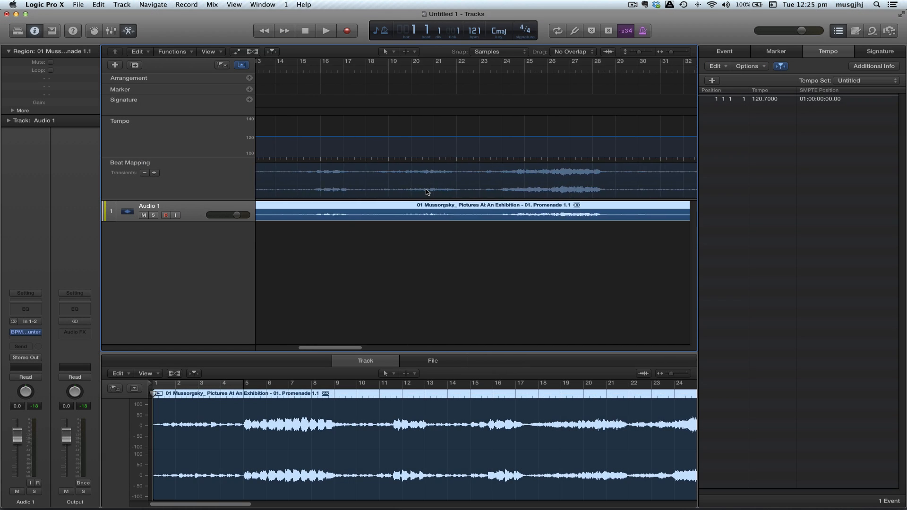
pyautogui.hscroll(-5, 426, 192)
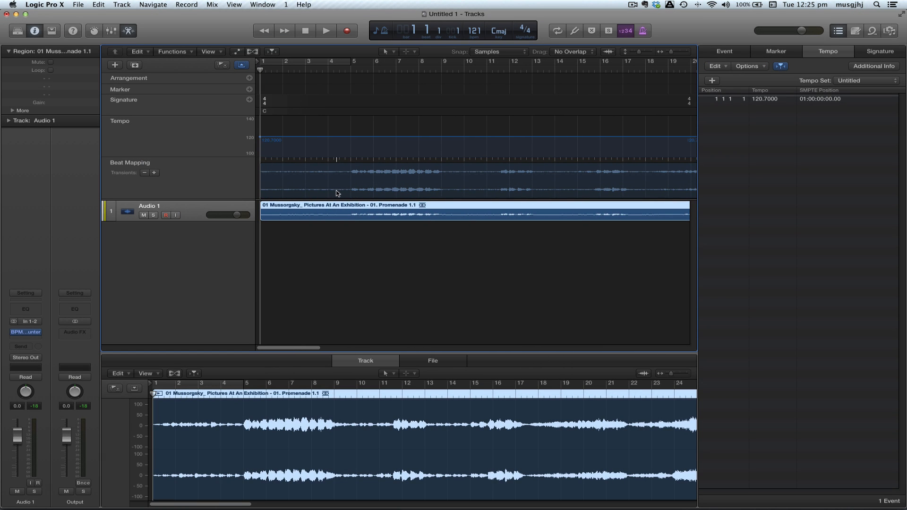
# Open the Promenade recording in a separate Audio File Editor window and turn on transient editing mode.
pyautogui.click(263, 5)
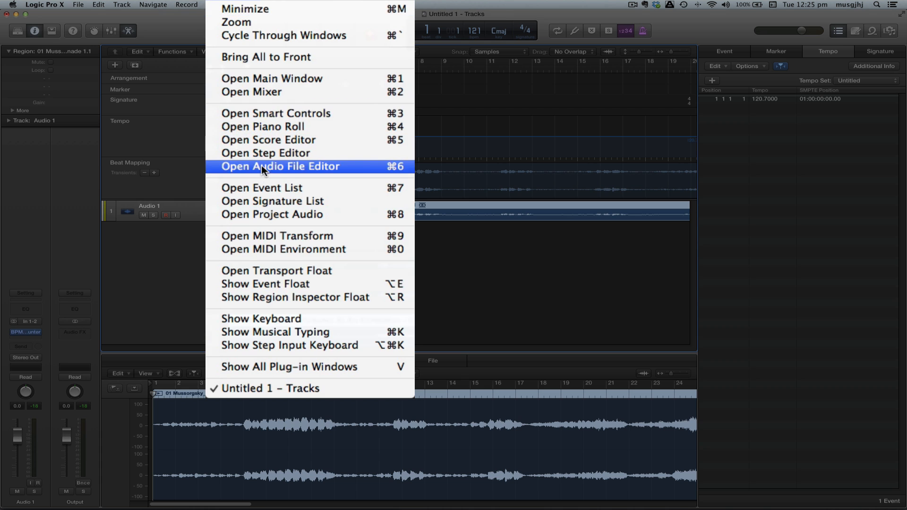
pyautogui.click(282, 114)
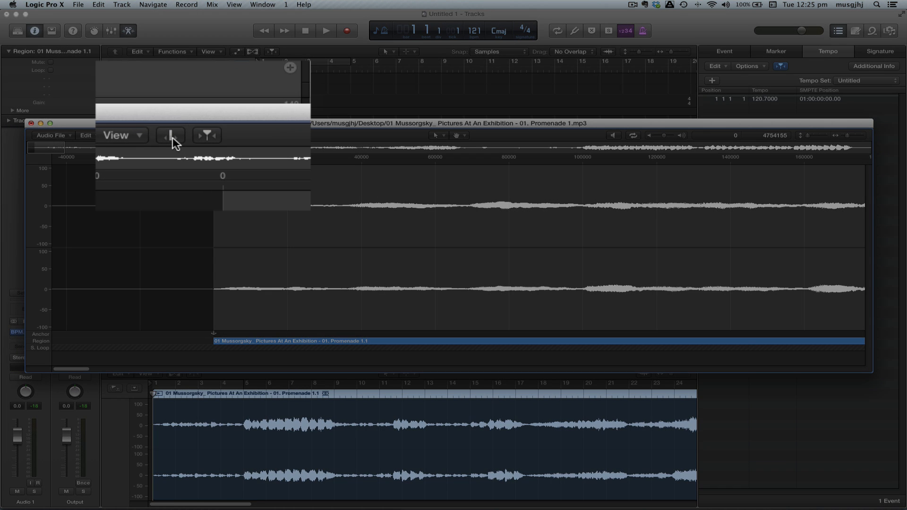
pyautogui.click(172, 137)
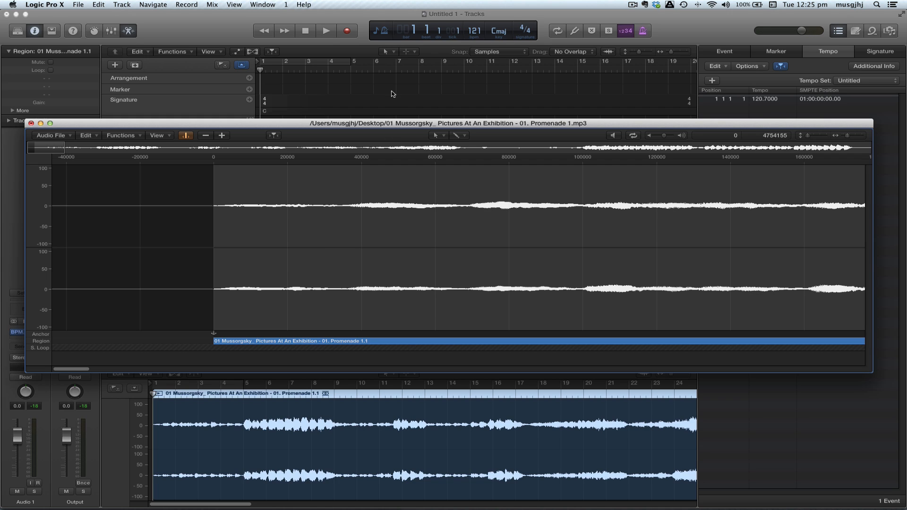
# Play the Promenade from the start and add a transient marker where the first loud phrase begins, at about sample 350000.
pyautogui.click(263, 33)
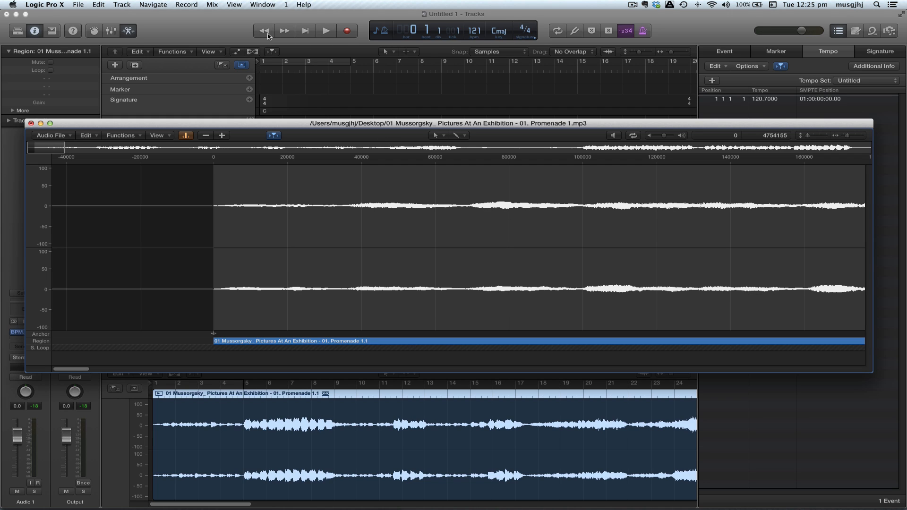
pyautogui.click(325, 32)
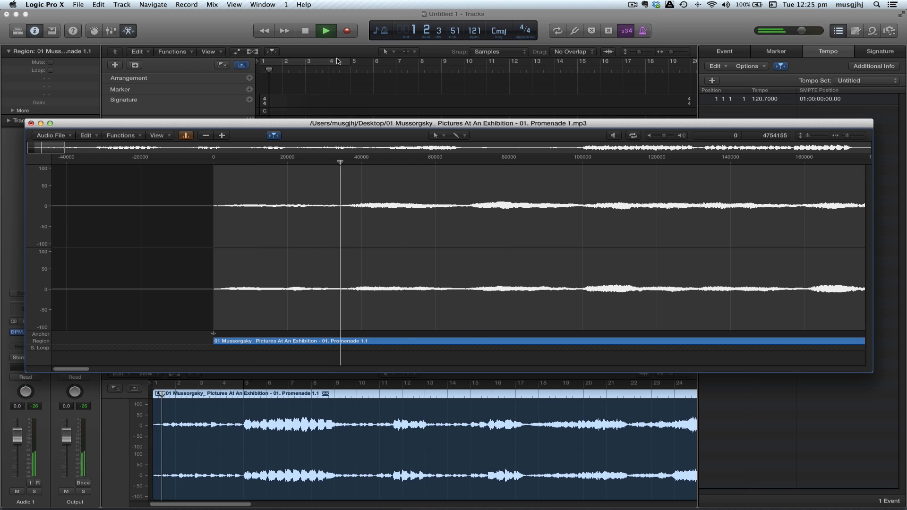
pyautogui.hscroll(5, 371, 179)
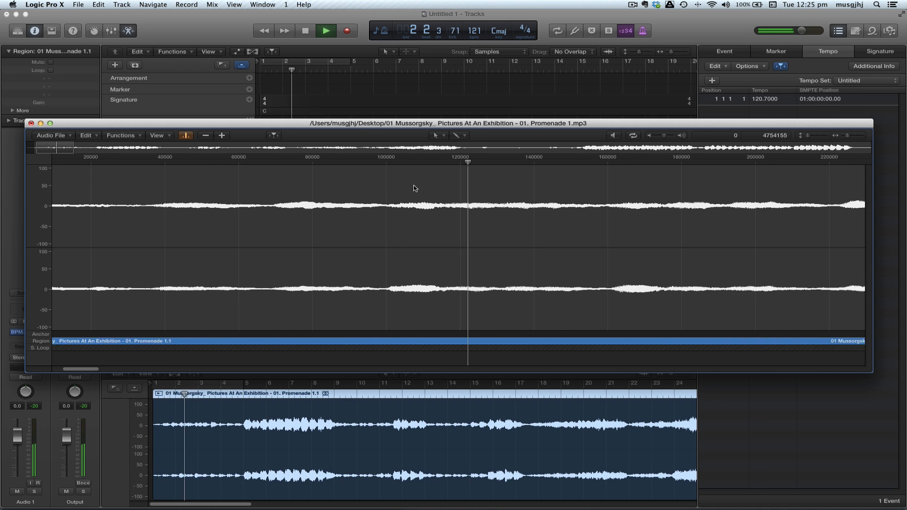
pyautogui.press('space')
pyautogui.moveTo(847, 136); pyautogui.dragTo(827, 140)
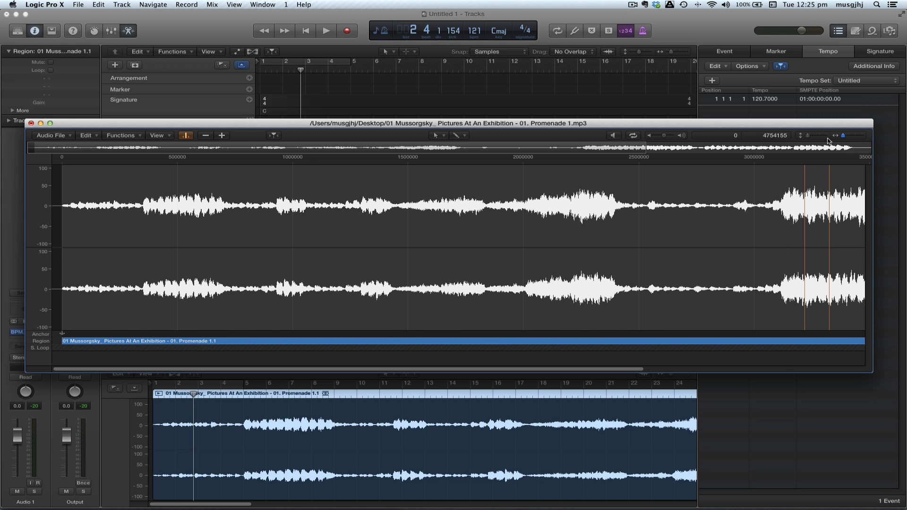
pyautogui.click(843, 139)
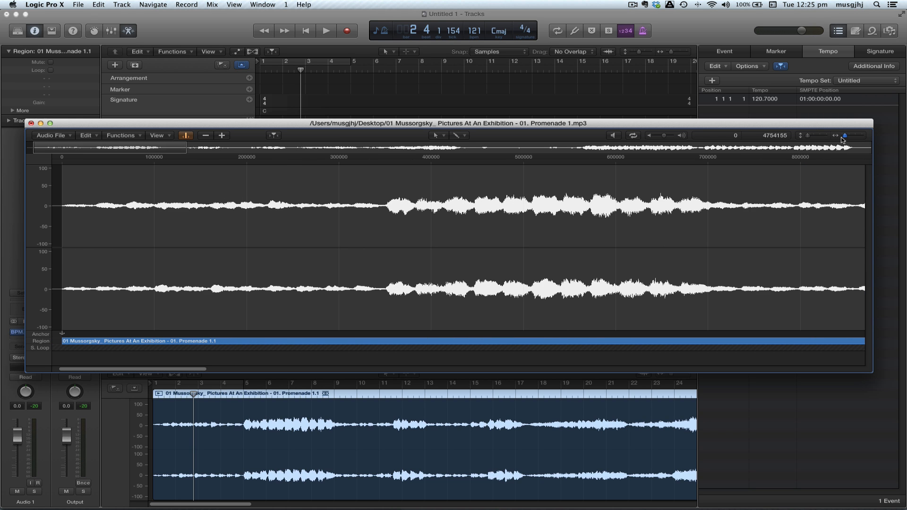
pyautogui.moveTo(843, 140); pyautogui.dragTo(841, 140)
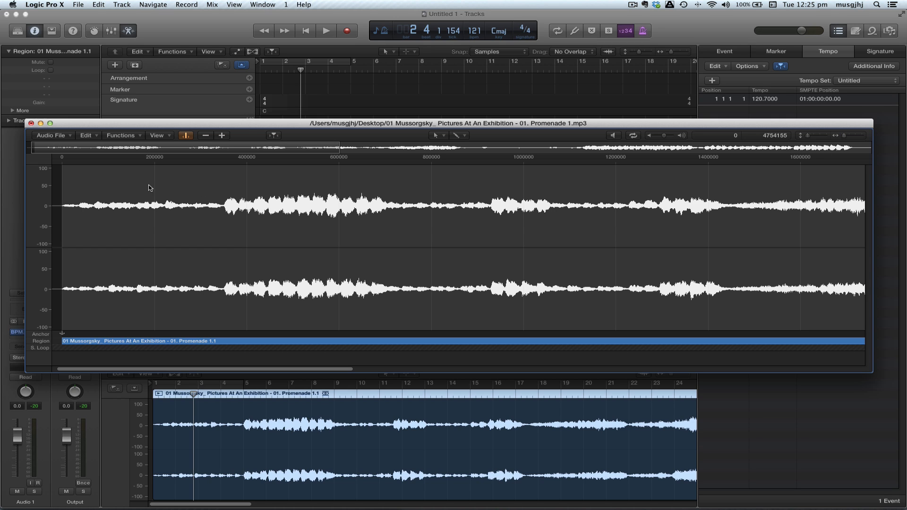
pyautogui.press('space')
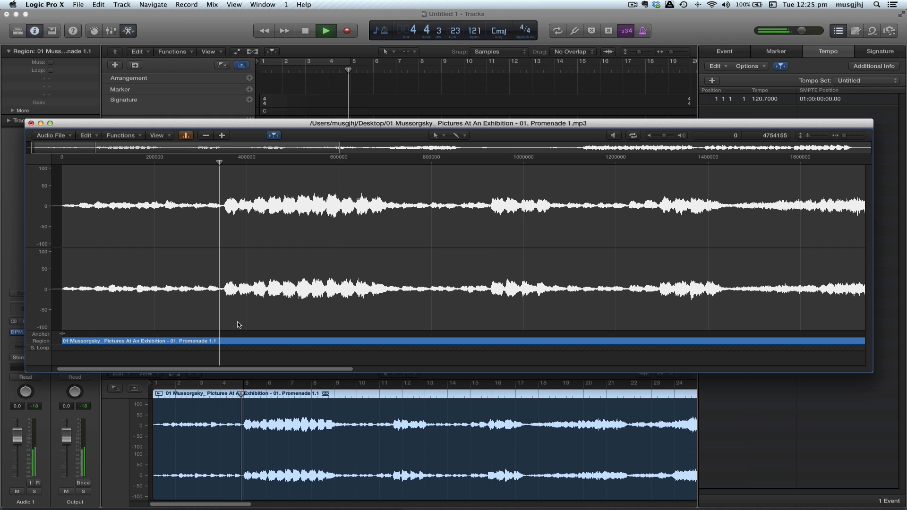
pyautogui.press('space')
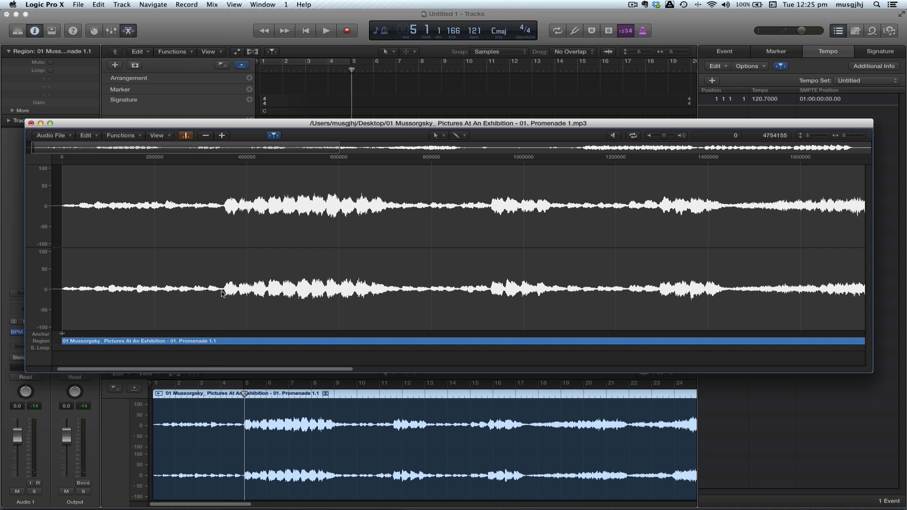
pyautogui.press('super')
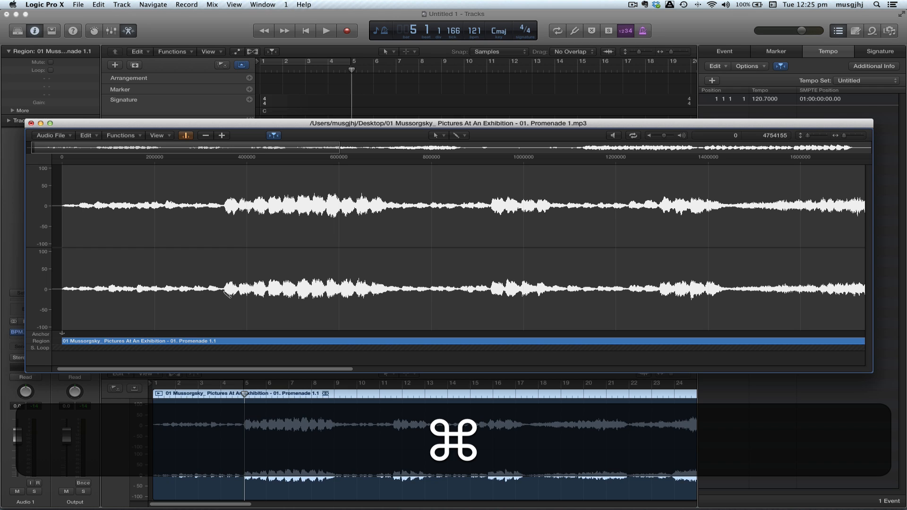
pyautogui.keyDown('super'); pyautogui.click(224, 291); pyautogui.keyUp('super')
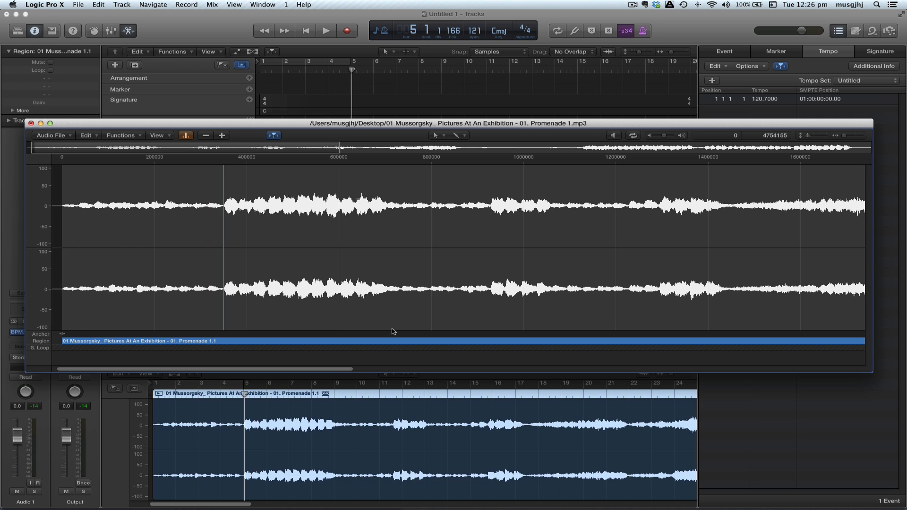
# Play on and add transient markers at the first loud phrase's end and the second's start, about samples 700000 and 930000.
pyautogui.press('space')
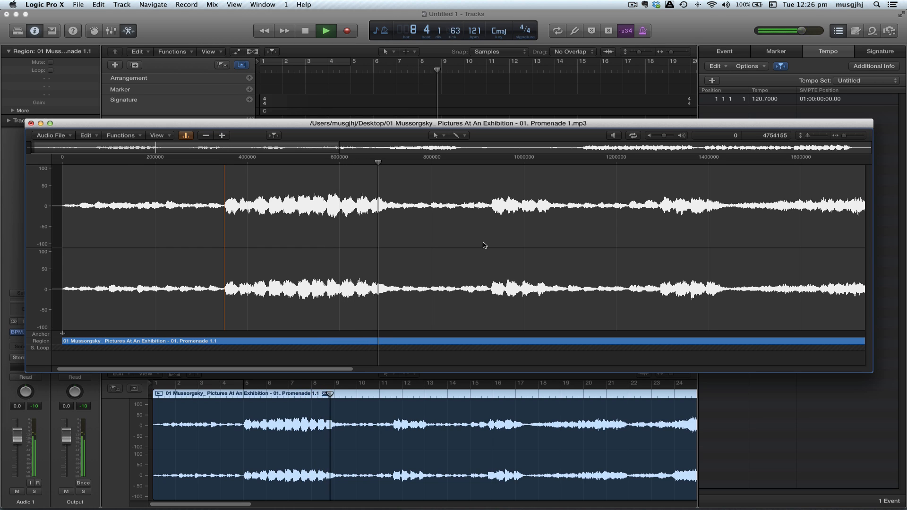
pyautogui.press('space')
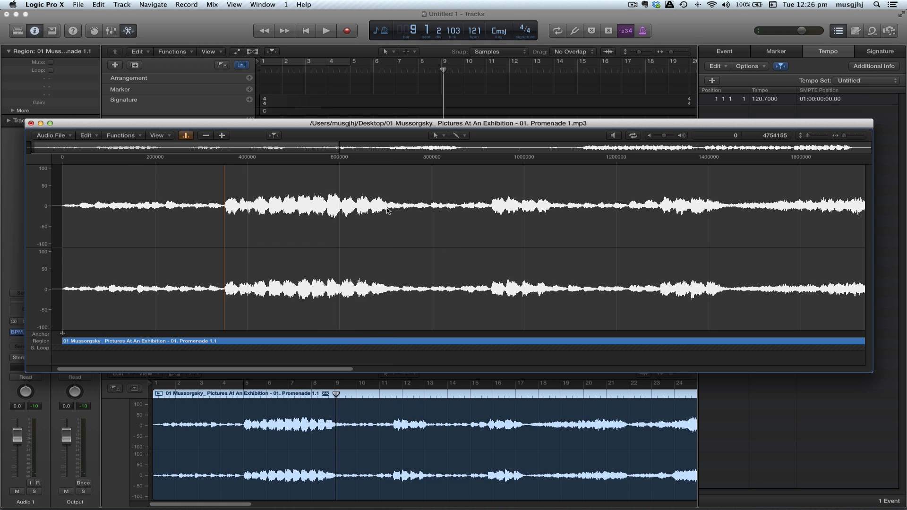
pyautogui.keyDown('super'); pyautogui.click(386, 210); pyautogui.keyUp('super')
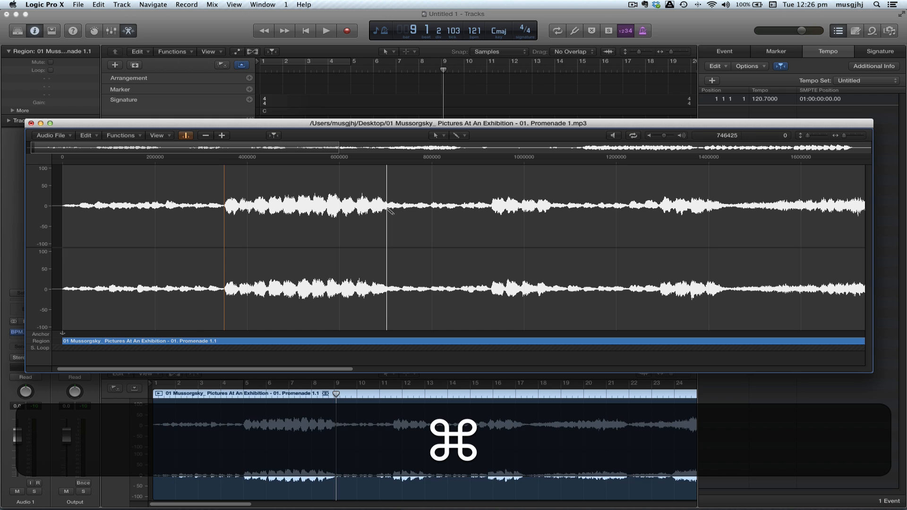
pyautogui.press('super+space')
pyautogui.hscroll(3, 484, 276)
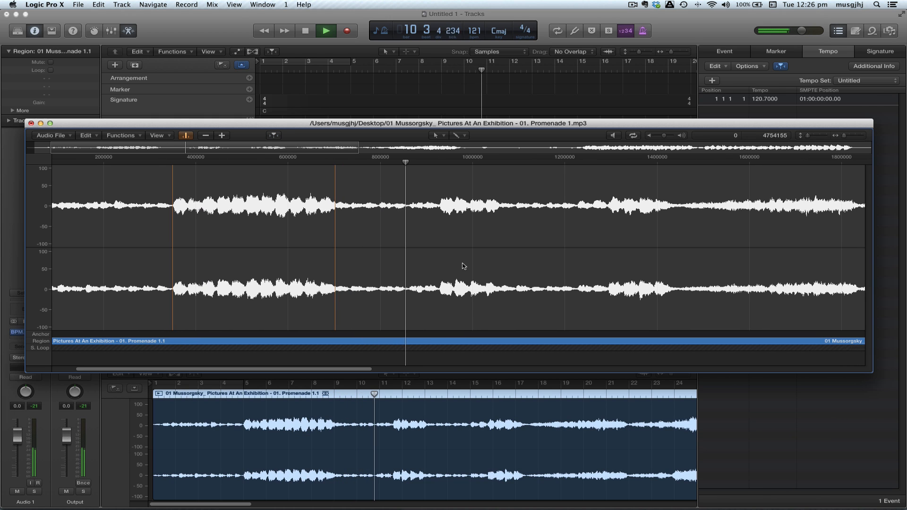
pyautogui.hscroll(1, 463, 266)
pyautogui.press('space')
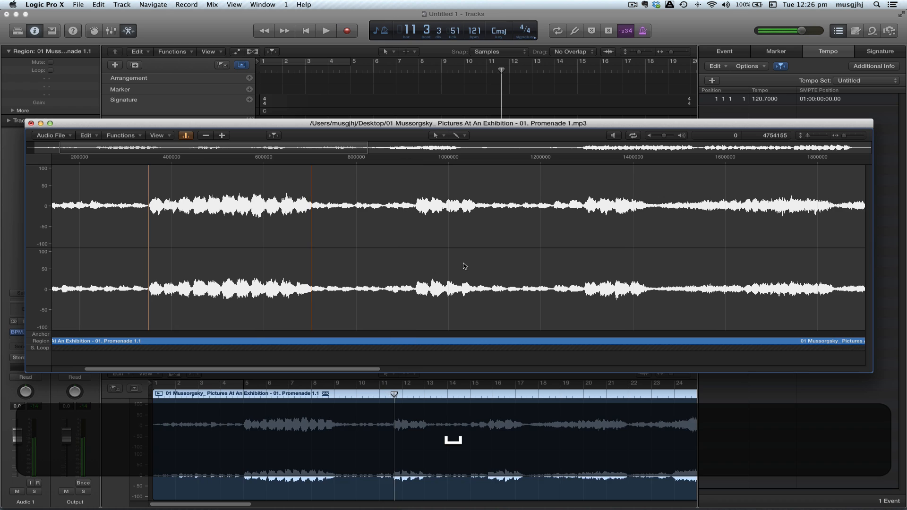
pyautogui.click(421, 236)
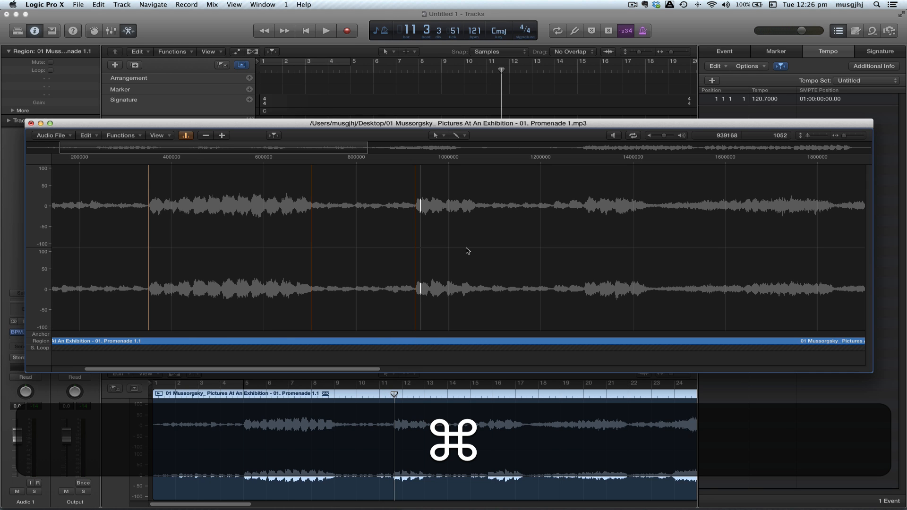
# Play on and add transient markers at the second loud phrase's end and the third's start, about samples 1060000 and 1295000.
pyautogui.press('super+space')
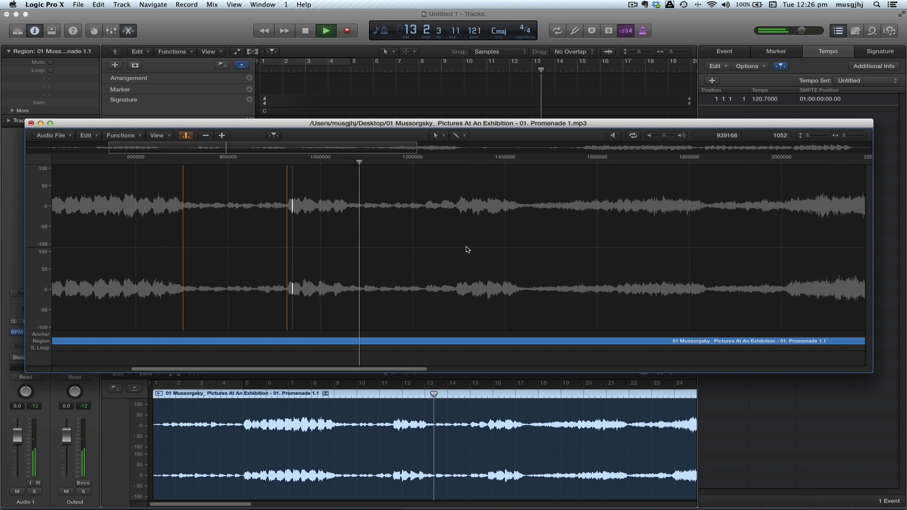
pyautogui.press('space')
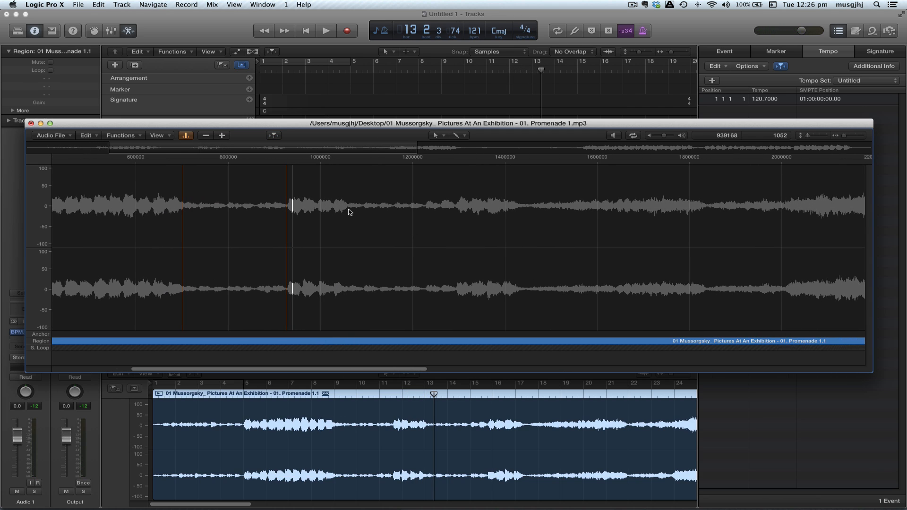
pyautogui.keyDown('super'); pyautogui.click(349, 212); pyautogui.keyUp('super')
pyautogui.press('space')
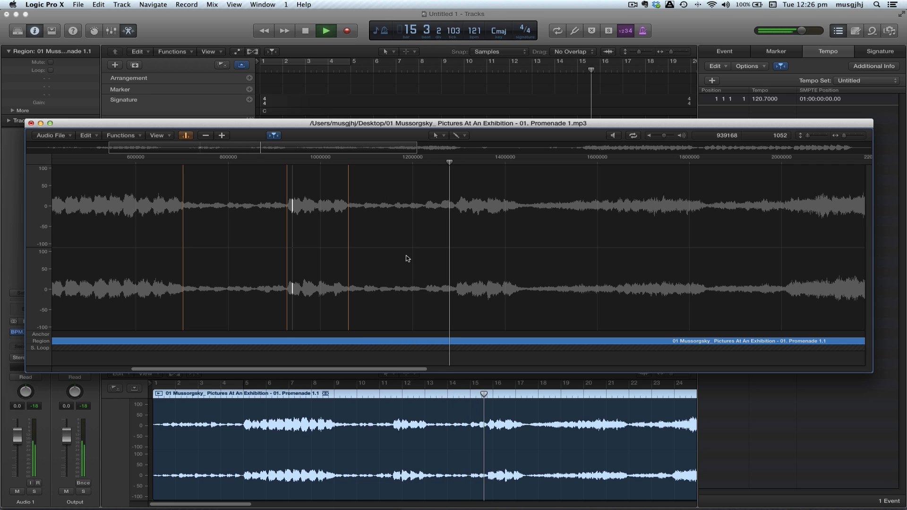
pyautogui.press('space')
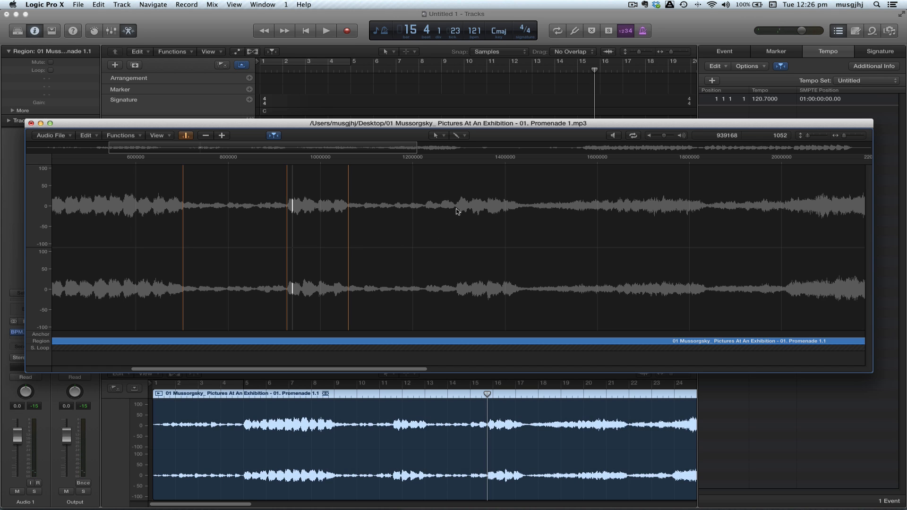
pyautogui.keyDown('super'); pyautogui.click(456, 211); pyautogui.keyUp('super')
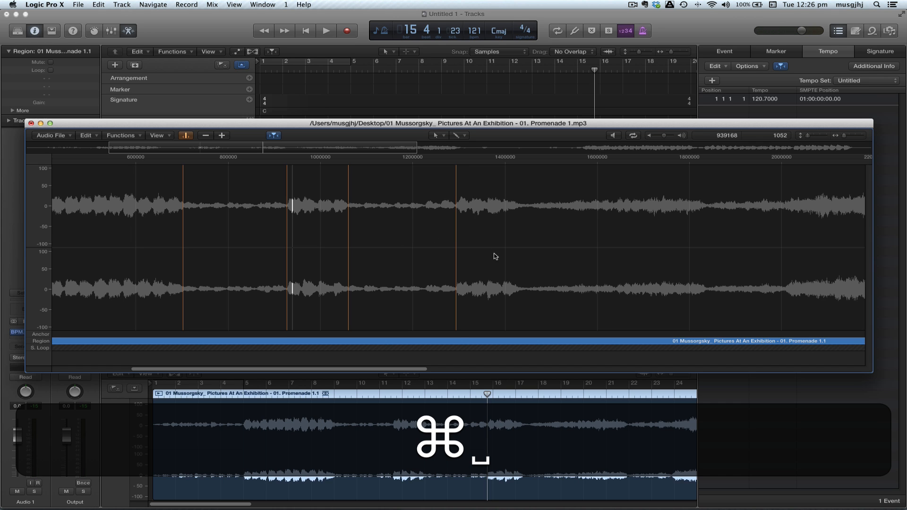
# Play through the third loud phrase and add a transient marker at its end, at about sample 1445000.
pyautogui.press('space')
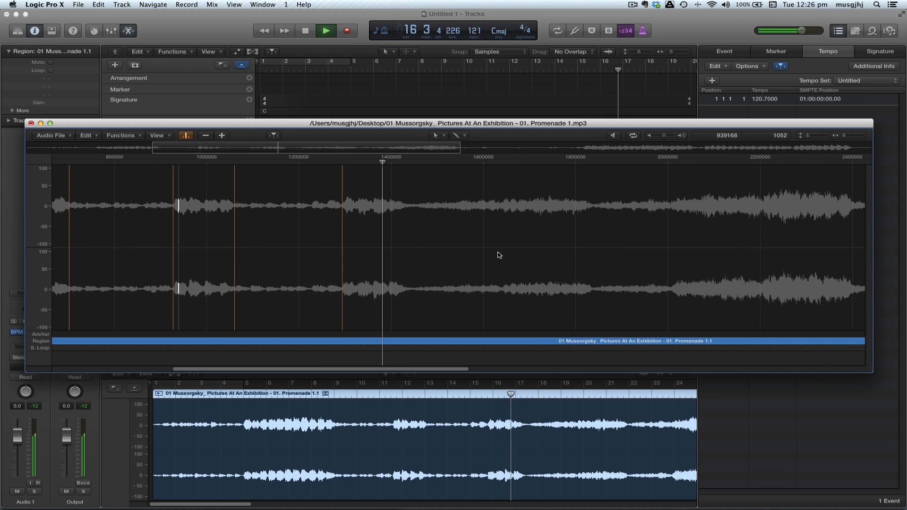
pyautogui.press('space')
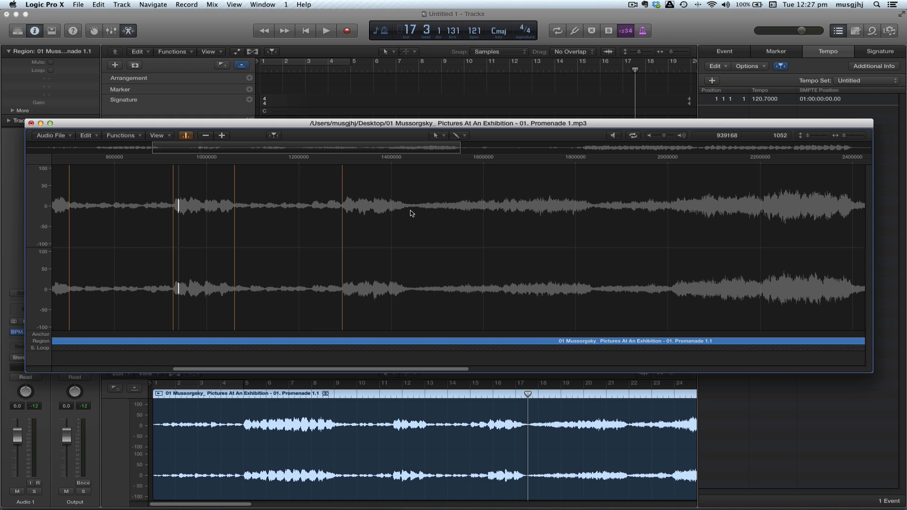
pyautogui.press('super')
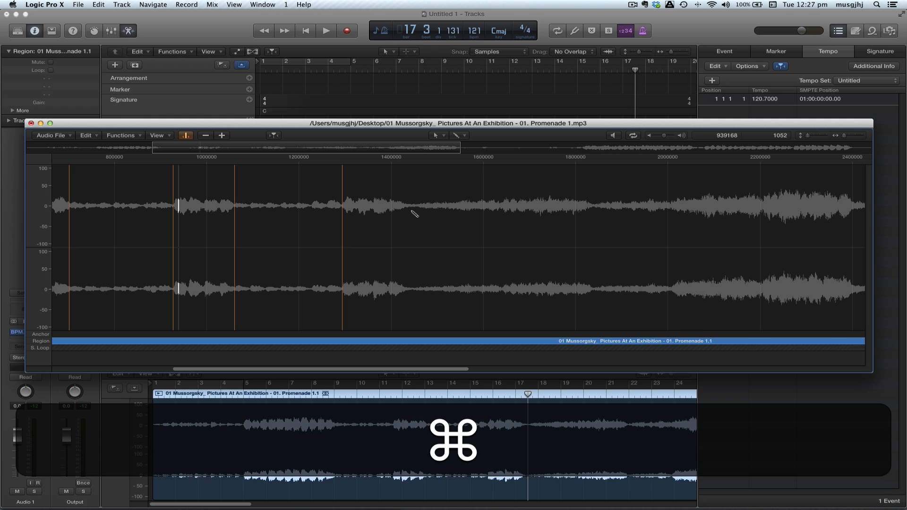
pyautogui.keyDown('super'); pyautogui.click(411, 211); pyautogui.keyUp('super')
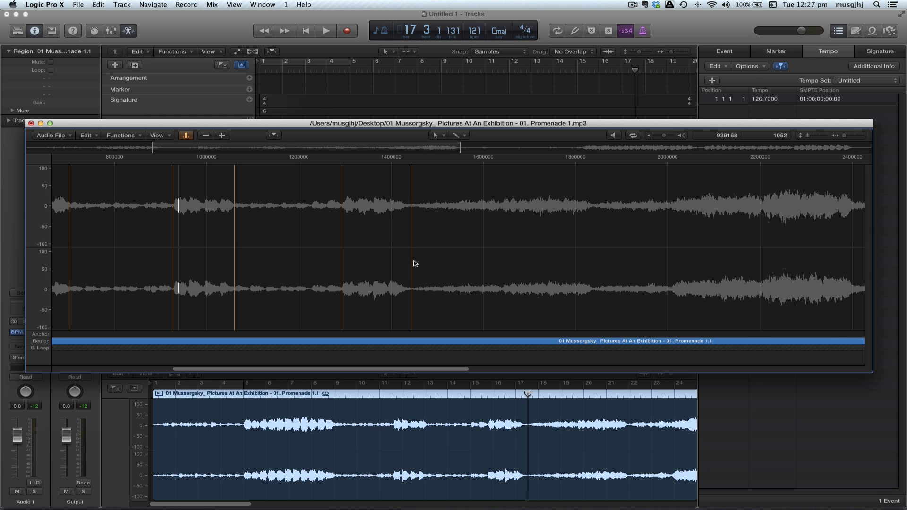
# Delete the transient marker at the end of the third loud phrase and add it again at the same place.
pyautogui.click(414, 261)
pyautogui.click(412, 261)
pyautogui.doubleClick(411, 249)
pyautogui.keyDown('super'); pyautogui.click(410, 228); pyautogui.keyUp('super')
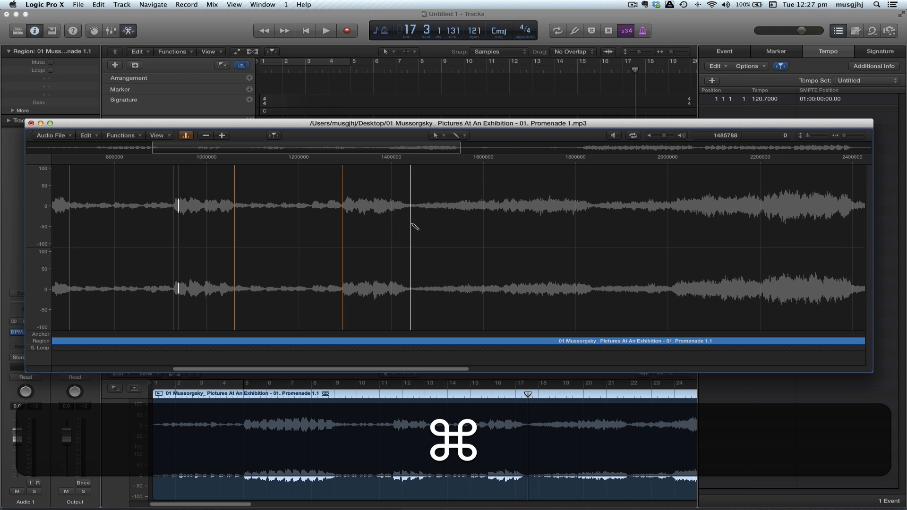
# Play on past the third loud phrase and add a transient marker at the next phrase's end, about sample 1840000.
pyautogui.press('super+space')
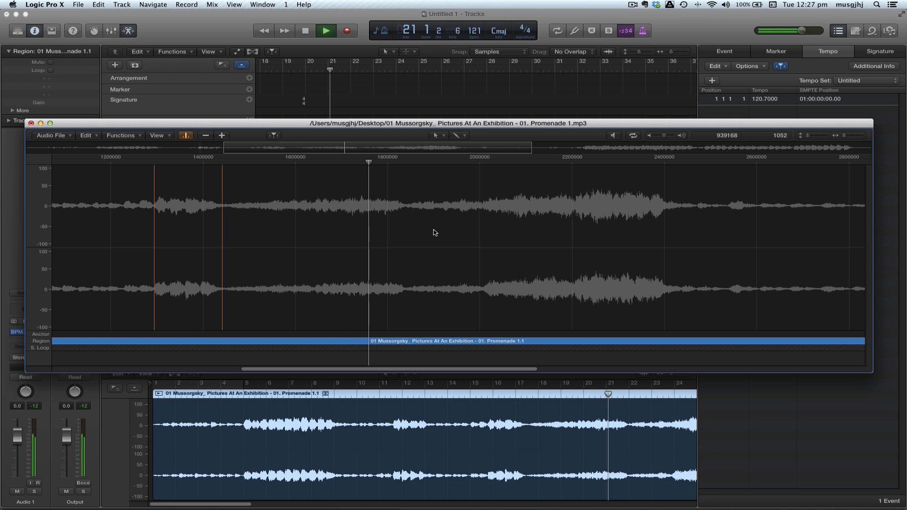
pyautogui.press('space')
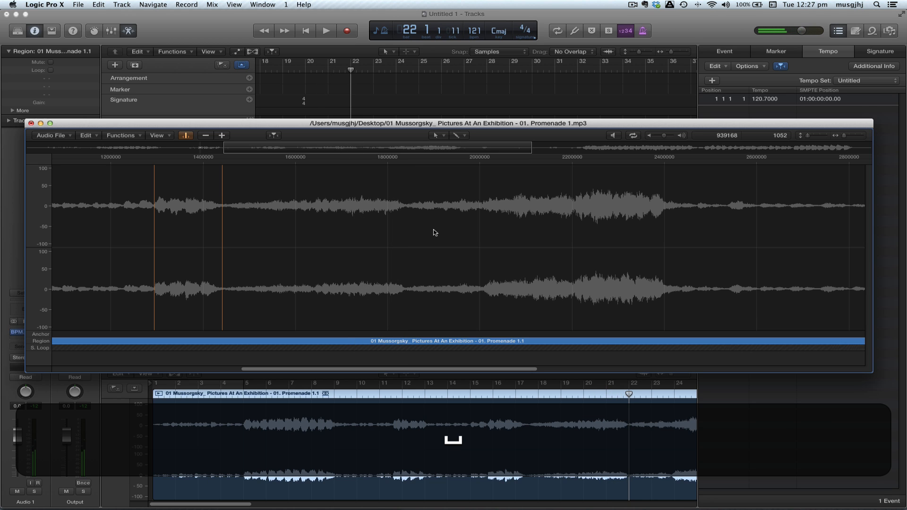
pyautogui.press('super')
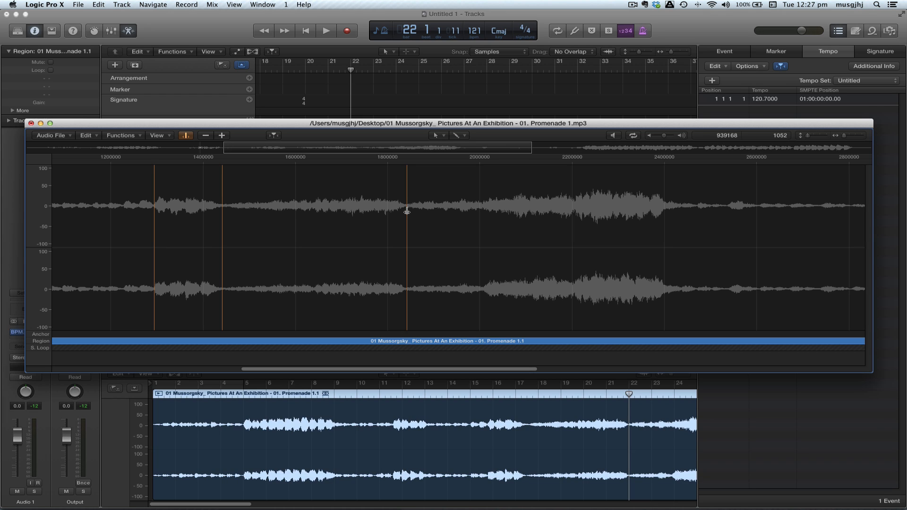
pyautogui.press('shift+super')
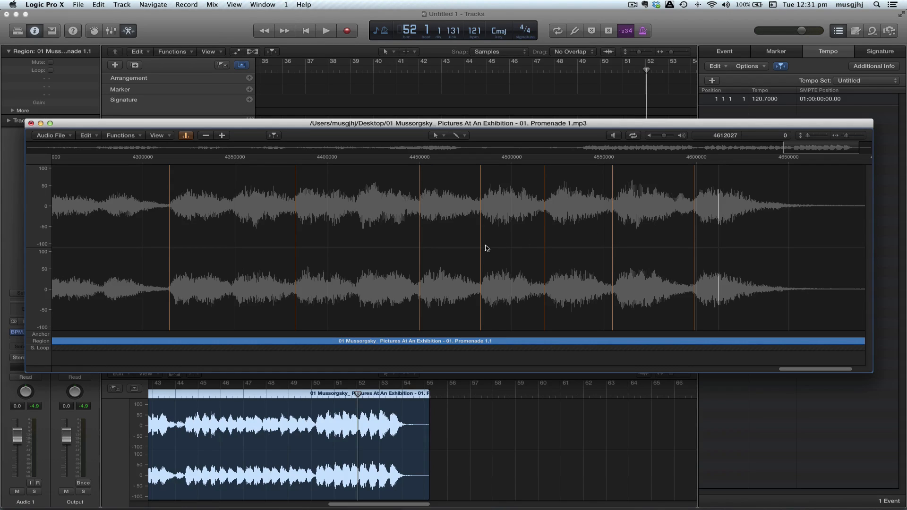
# Move the transient marker near sample 4484000 slightly earlier, to about 4481000, and close the audio file editor.
pyautogui.moveTo(481, 247); pyautogui.dragTo(476, 248)
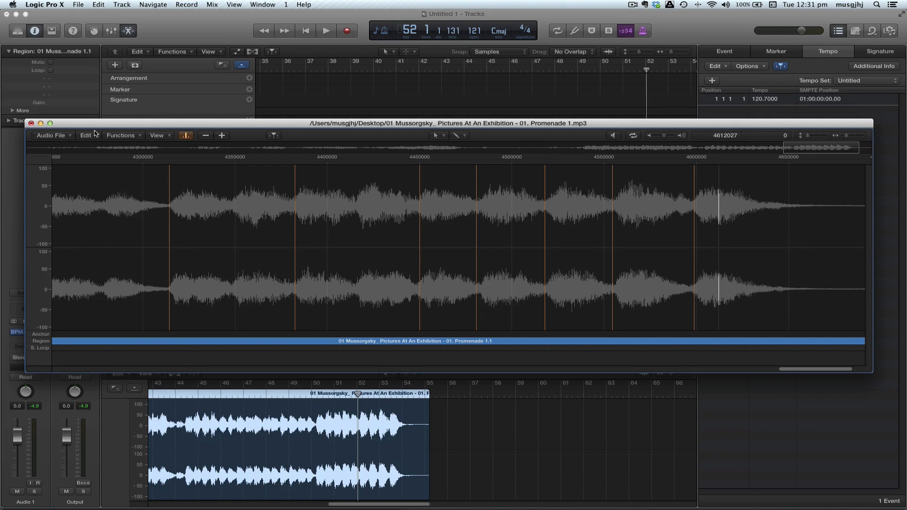
pyautogui.hscroll(-2, 48, 123)
pyautogui.click(31, 124)
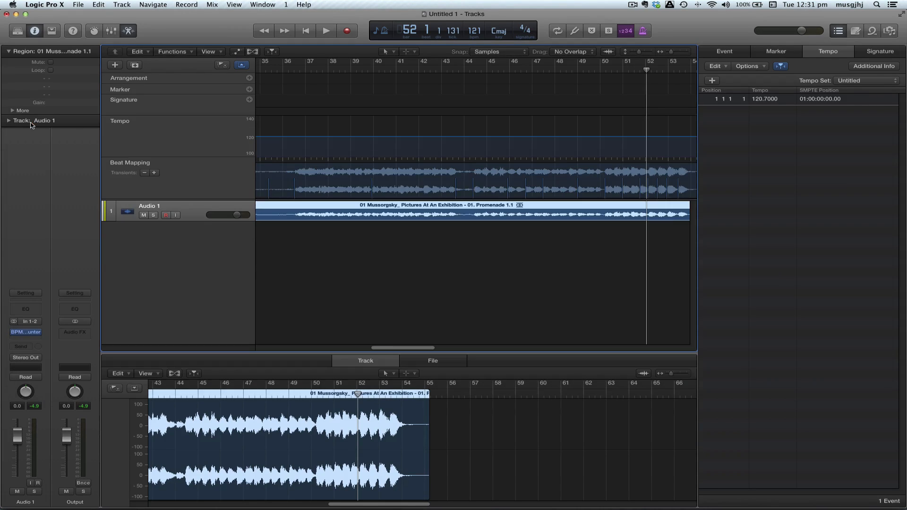
# Open the project's signature list and set the initial time signature to 5/4.
pyautogui.hscroll(2, 566, 196)
pyautogui.hscroll(1, 565, 194)
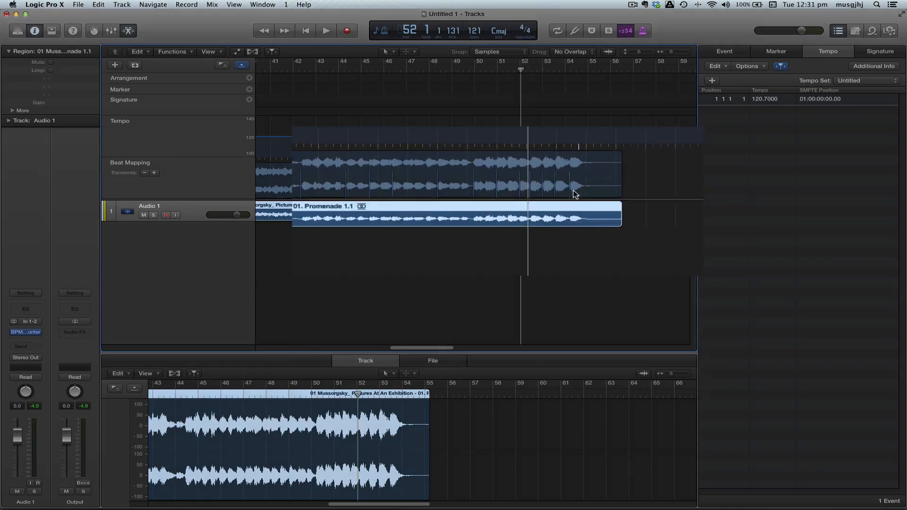
pyautogui.hscroll(-5, 518, 190)
pyautogui.hscroll(-15, 487, 186)
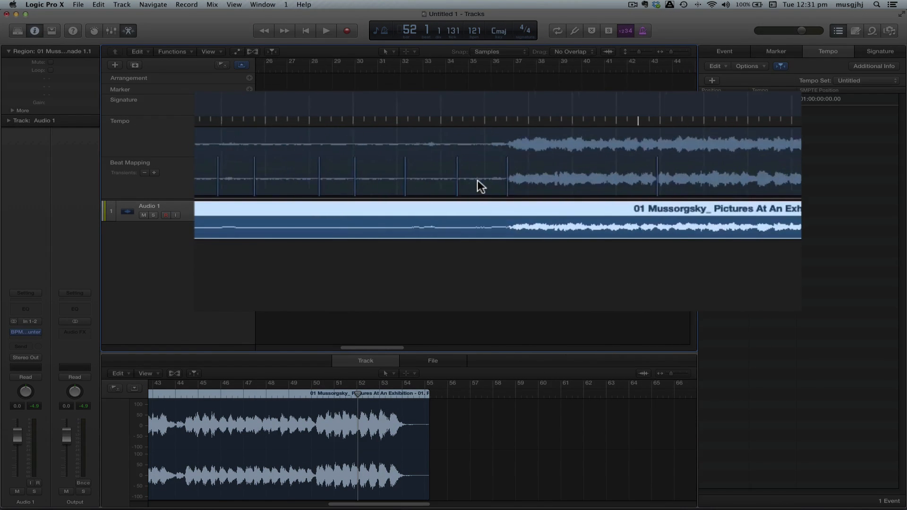
pyautogui.hscroll(-3, 485, 195)
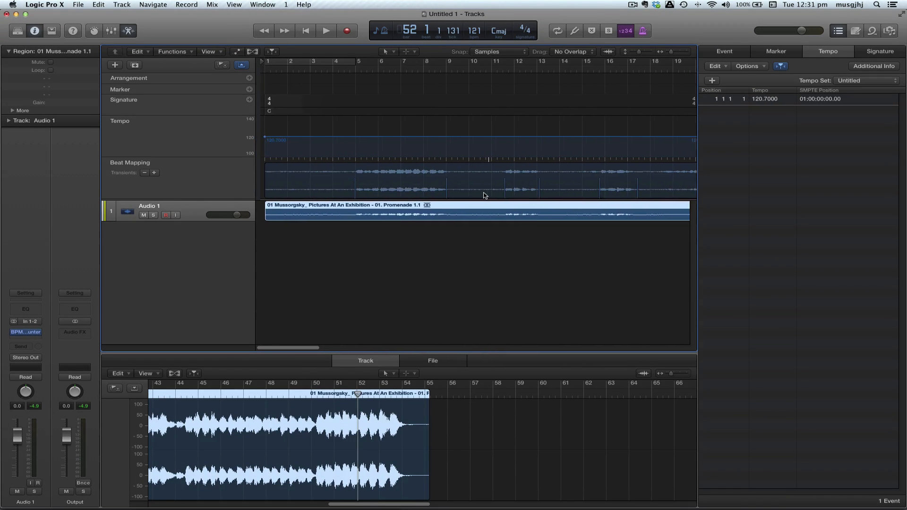
pyautogui.click(879, 53)
pyautogui.moveTo(801, 102); pyautogui.dragTo(802, 97)
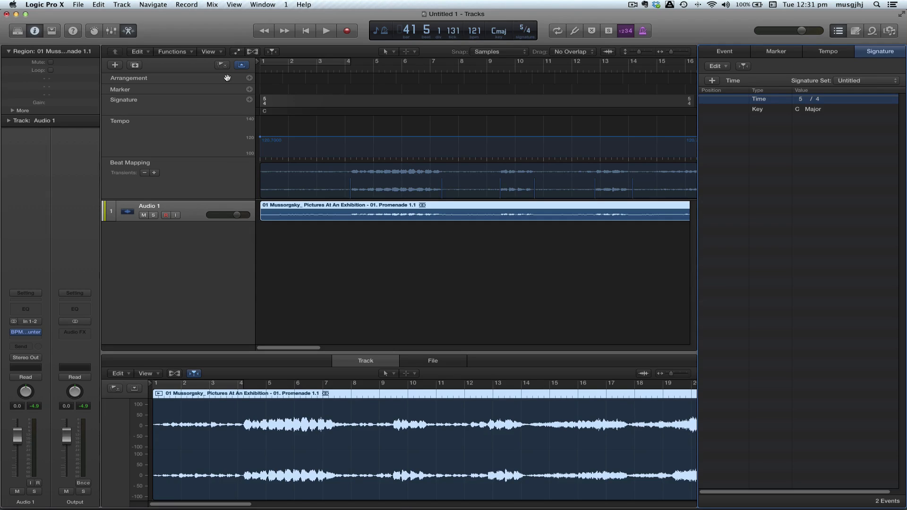
# Add time signature changes of 6/4 at bar 2 and 7/4 at bar 3.
pyautogui.click(289, 71)
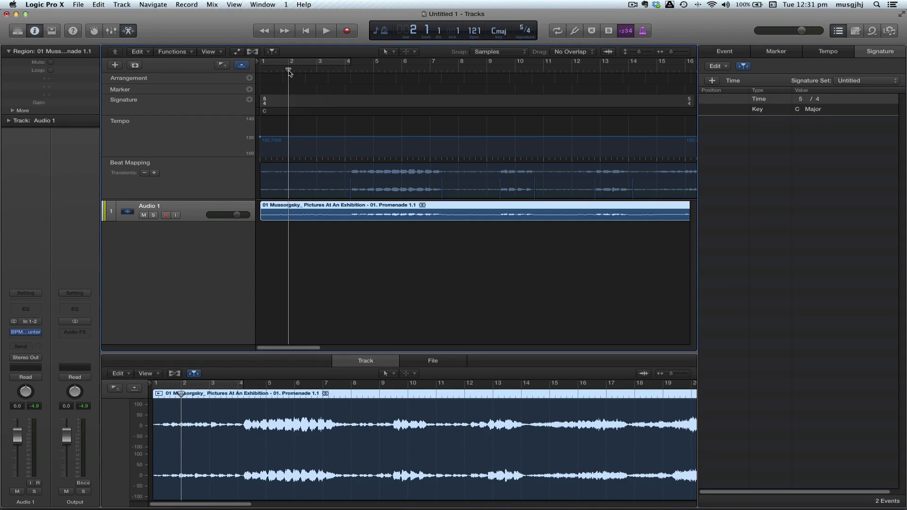
pyautogui.click(712, 81)
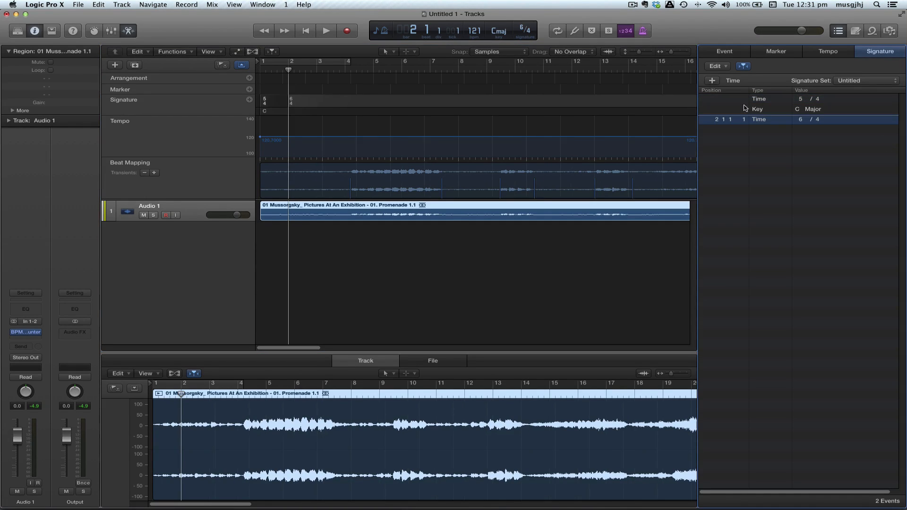
pyautogui.click(318, 72)
pyautogui.click(712, 80)
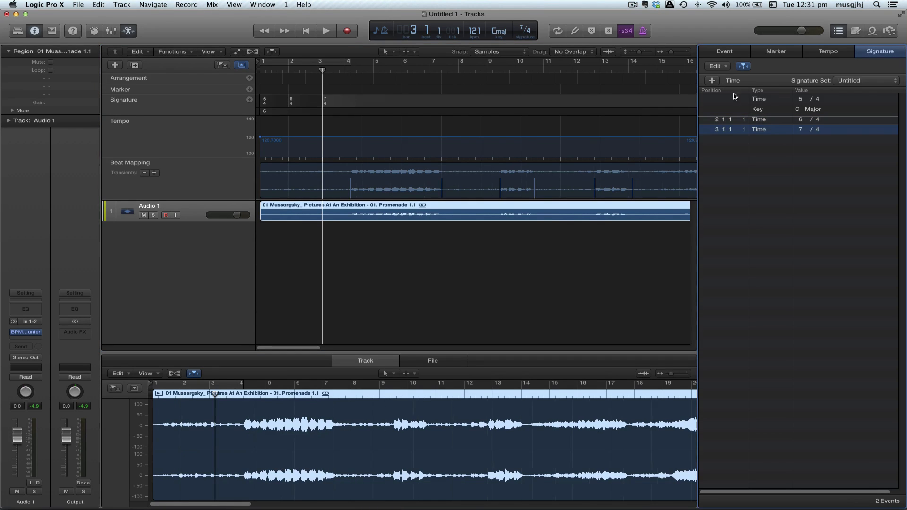
pyautogui.moveTo(801, 131); pyautogui.dragTo(800, 128)
# Add a 6/4 time signature at bar 4 and set the one at bar 3 to 5/4.
pyautogui.click(361, 70)
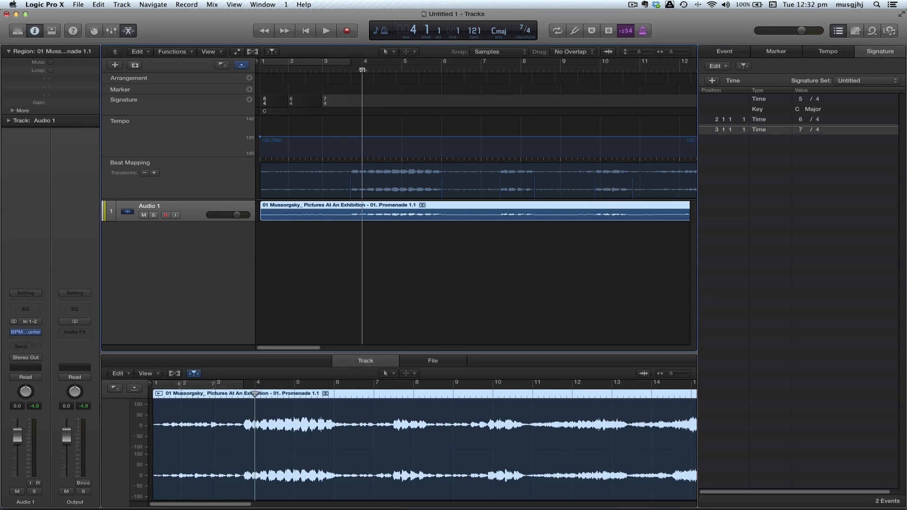
pyautogui.click(711, 80)
pyautogui.moveTo(802, 142); pyautogui.dragTo(801, 143)
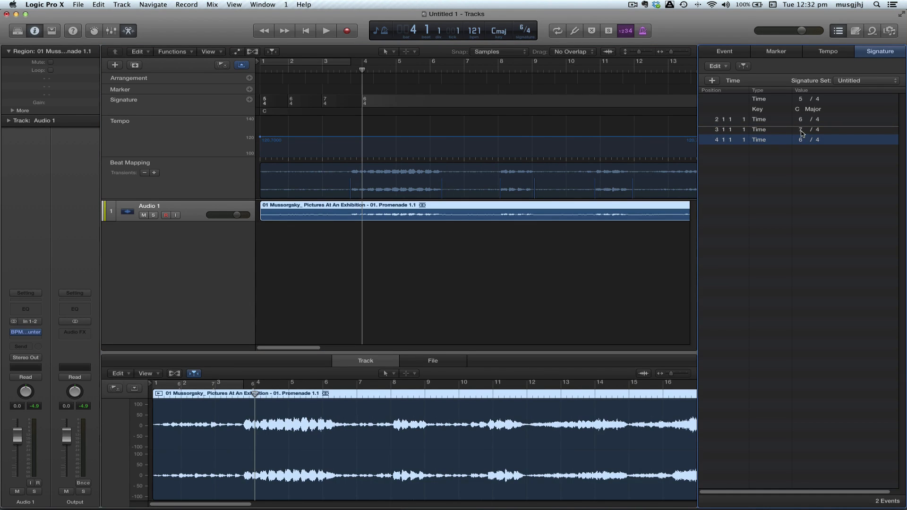
pyautogui.moveTo(801, 130); pyautogui.dragTo(801, 132)
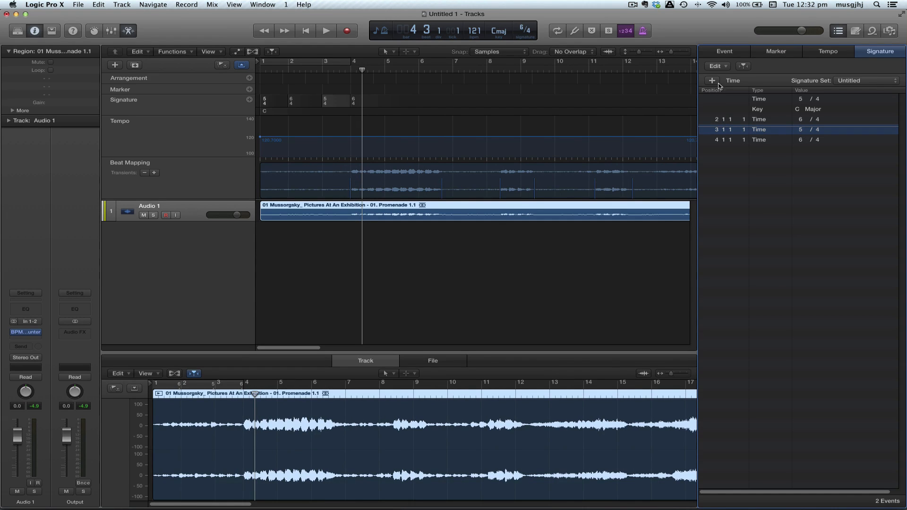
# Add a 5/4 time signature change at bar 5.
pyautogui.click(386, 70)
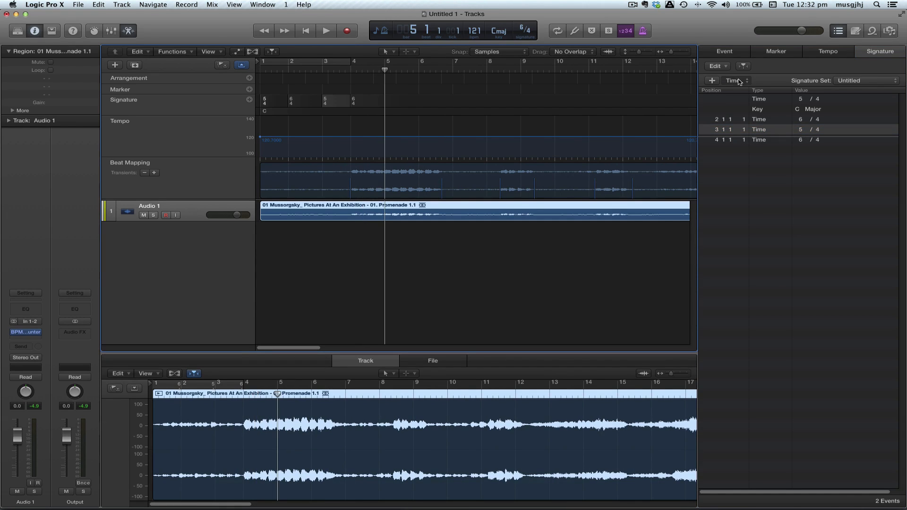
pyautogui.click(712, 81)
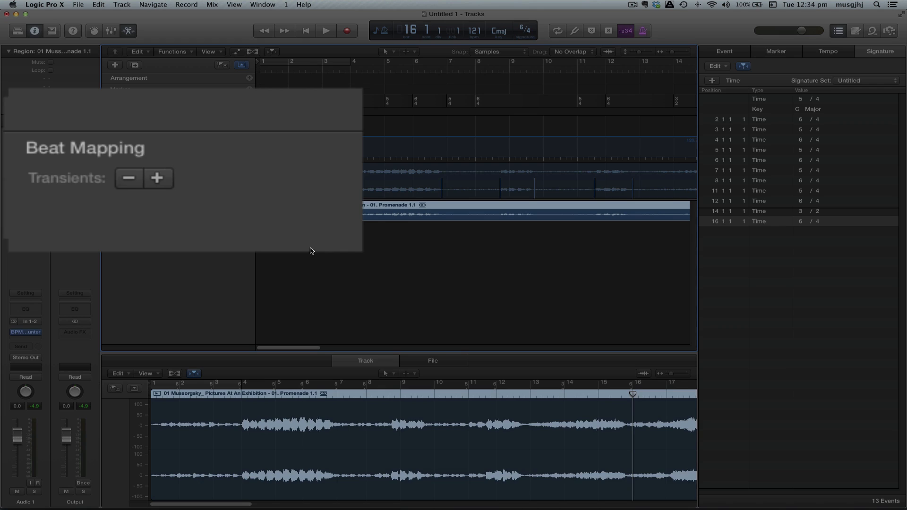
# Toggle the Protect MIDI option for the beat mapping track.
pyautogui.click(166, 153)
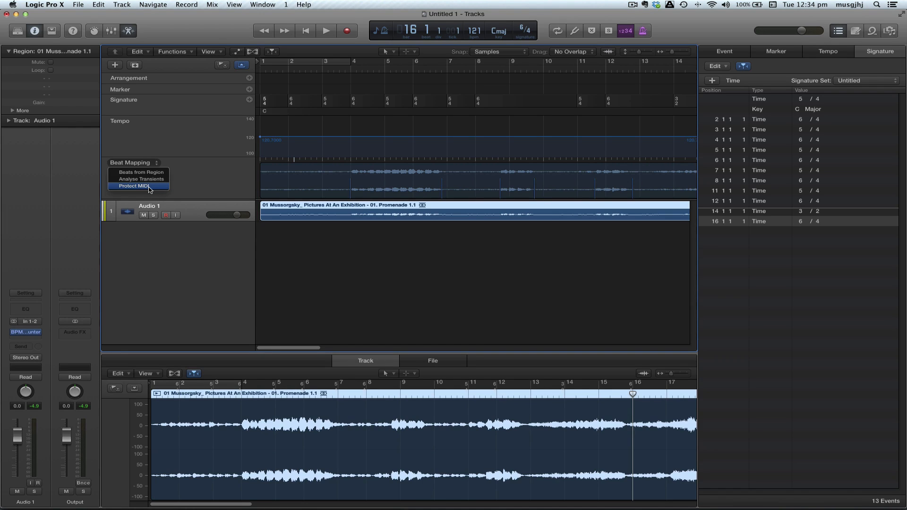
pyautogui.click(148, 186)
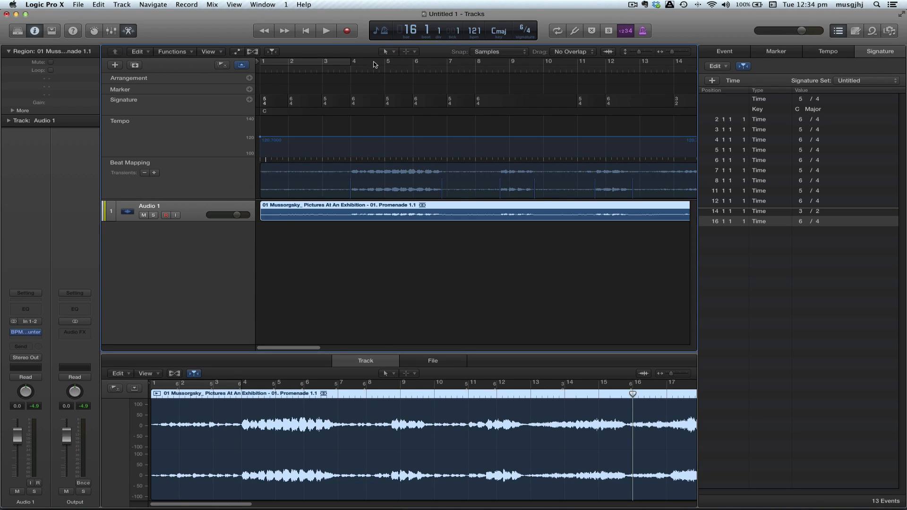
# Return to the project start and set the tempo to 82.7 BPM.
pyautogui.click(306, 31)
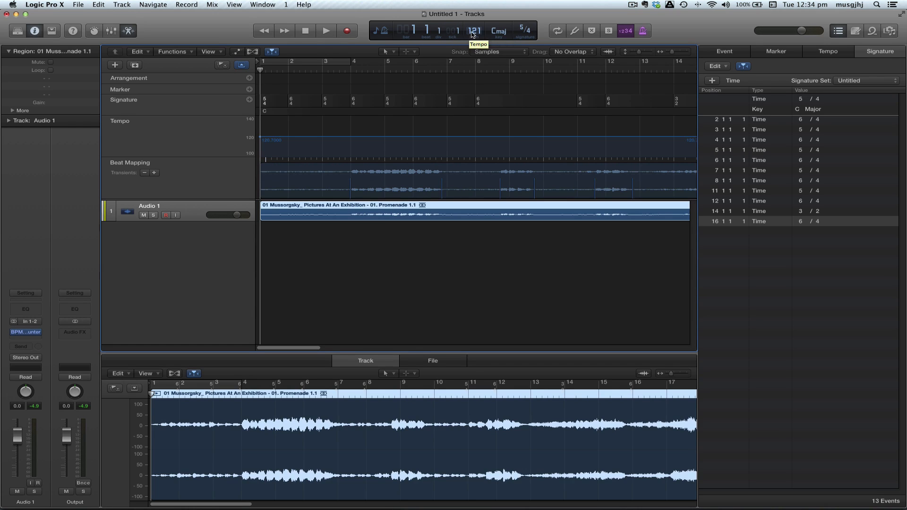
pyautogui.moveTo(474, 49); pyautogui.dragTo(476, 62)
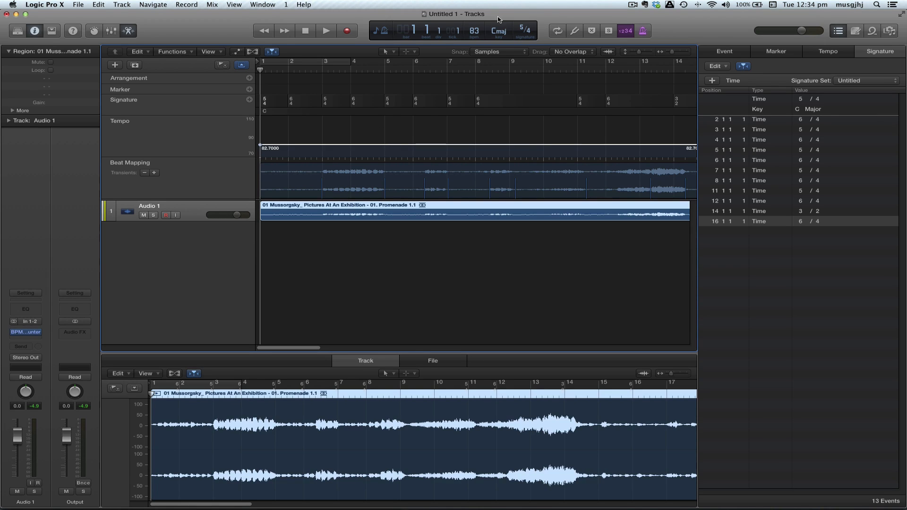
pyautogui.click(475, 32)
# Play from the start and beat map the bar 3 downbeat to the transient marker at the first loud phrase's start.
pyautogui.moveTo(675, 52); pyautogui.dragTo(678, 54)
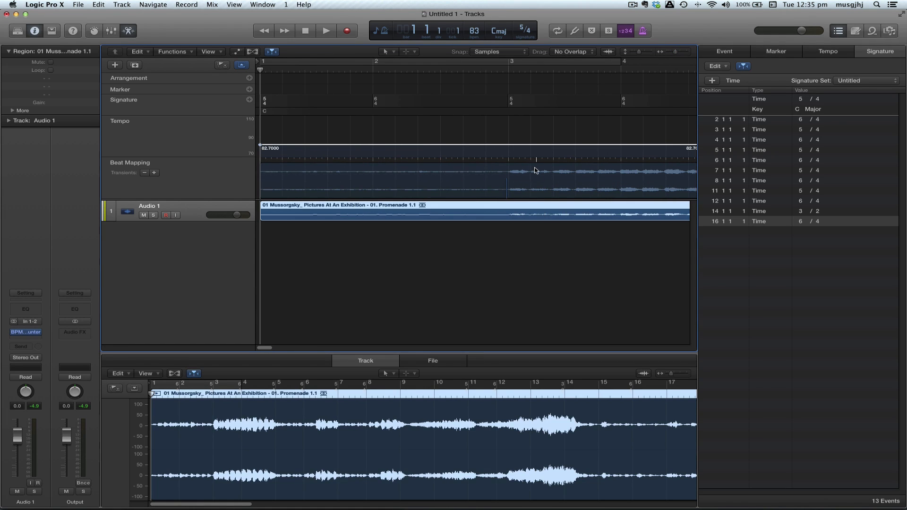
pyautogui.hscroll(5, 528, 175)
pyautogui.hscroll(3, 573, 160)
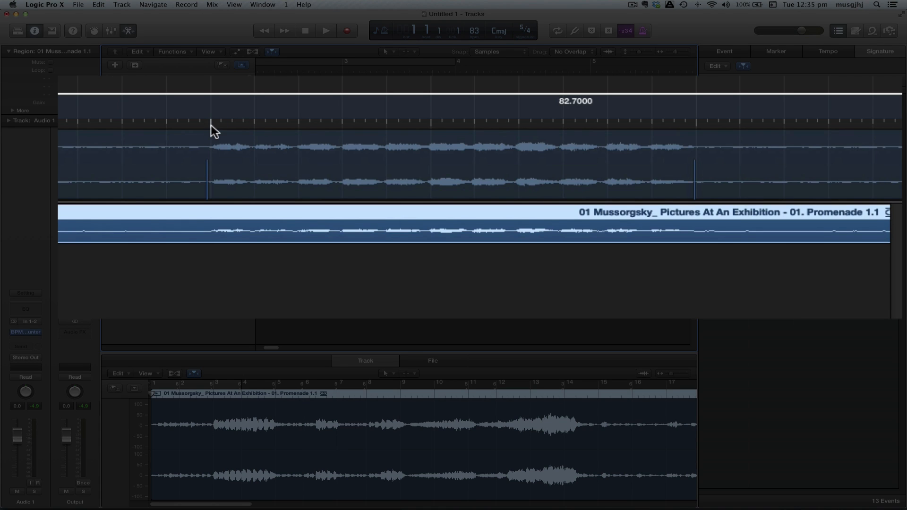
pyautogui.press('space')
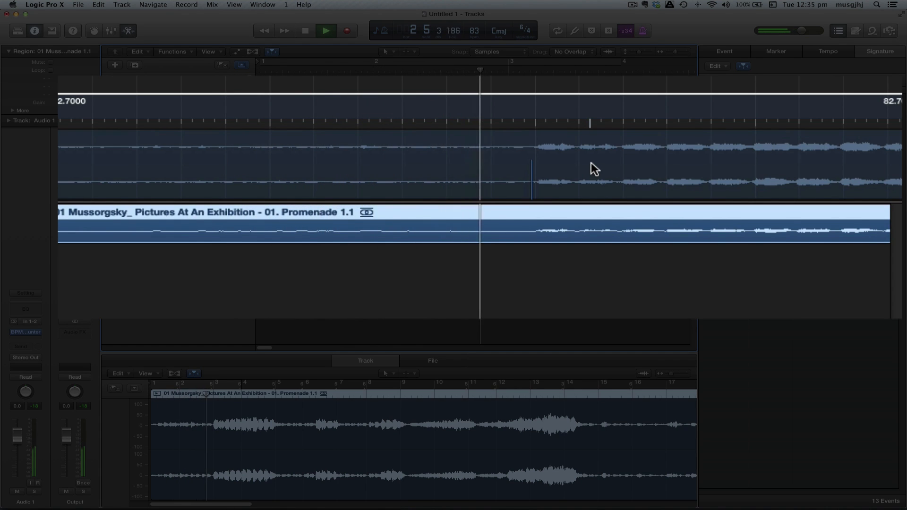
pyautogui.press('space')
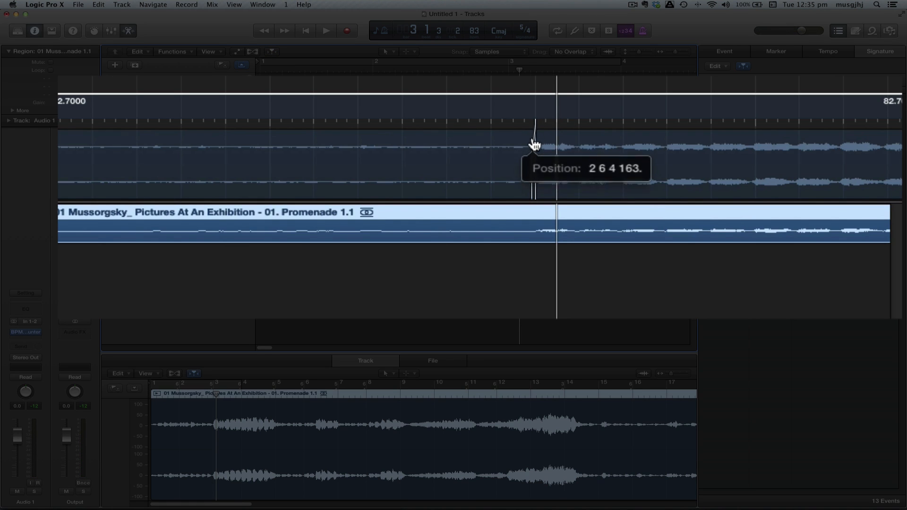
pyautogui.moveTo(534, 174); pyautogui.dragTo(535, 175)
# Play on from bar 3 and beat map the bar 5 downbeat to the transient marker at the first loud phrase's end.
pyautogui.hscroll(8, 554, 160)
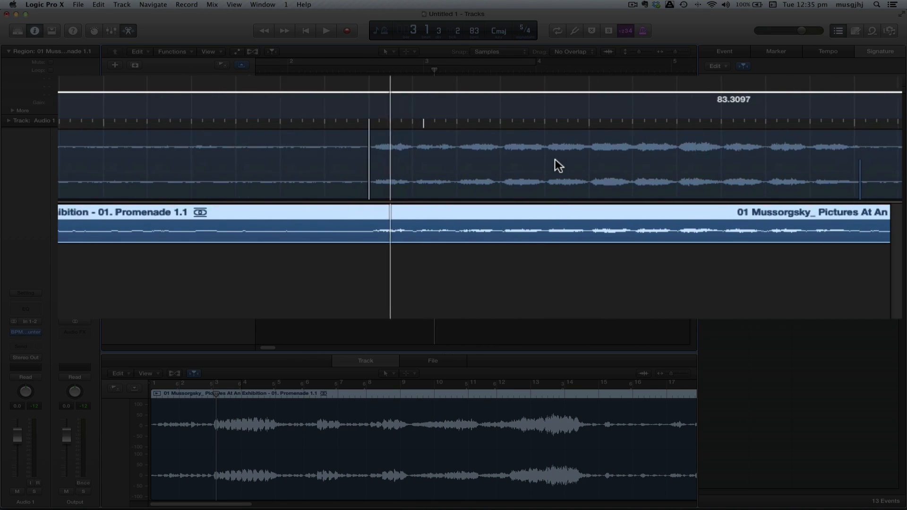
pyautogui.hscroll(-8, 531, 166)
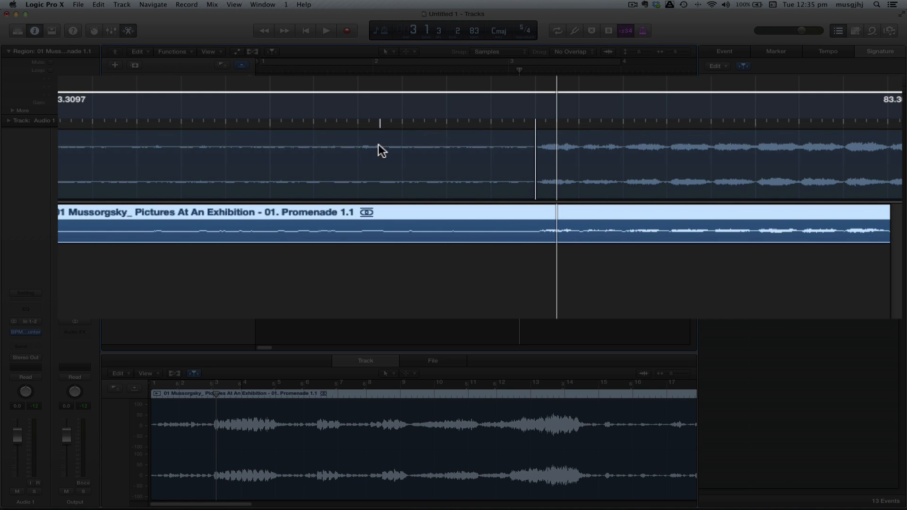
pyautogui.hscroll(10, 445, 170)
pyautogui.press('space')
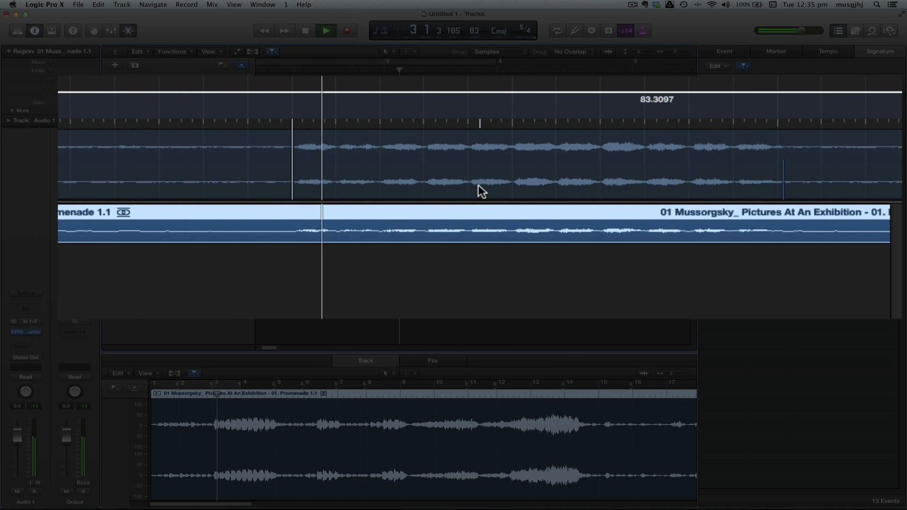
pyautogui.hscroll(15, 673, 173)
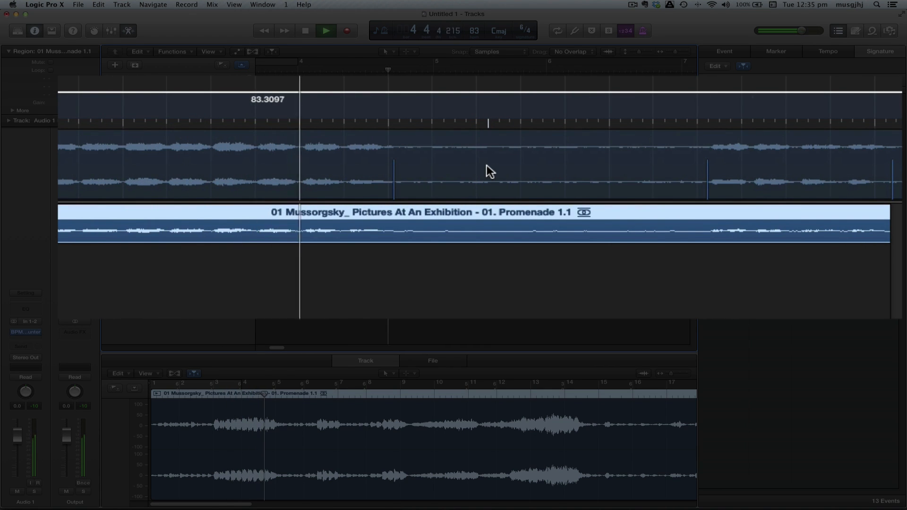
pyautogui.press('space')
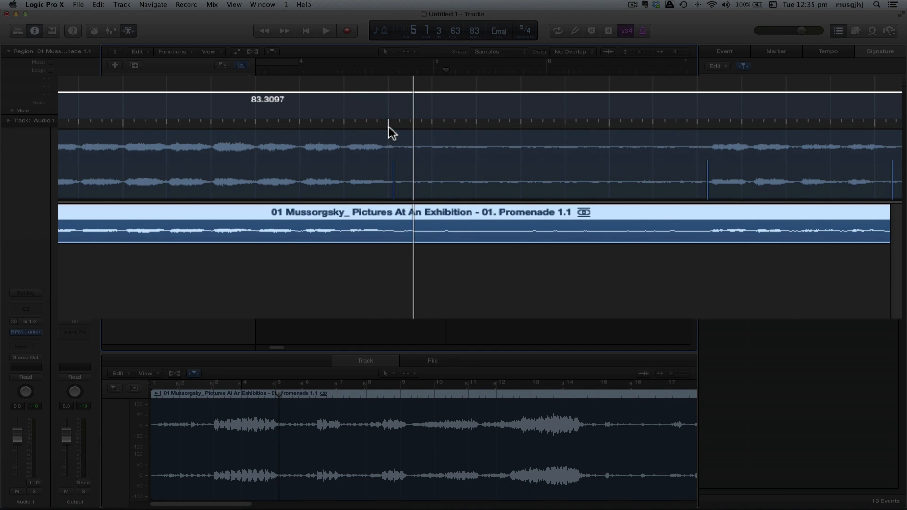
pyautogui.moveTo(388, 126); pyautogui.dragTo(400, 168)
# Play on from bar 5 and beat map the bar 7 downbeat and beat 3 of bar 6 to their nearby transient markers.
pyautogui.hscroll(-6, 358, 147)
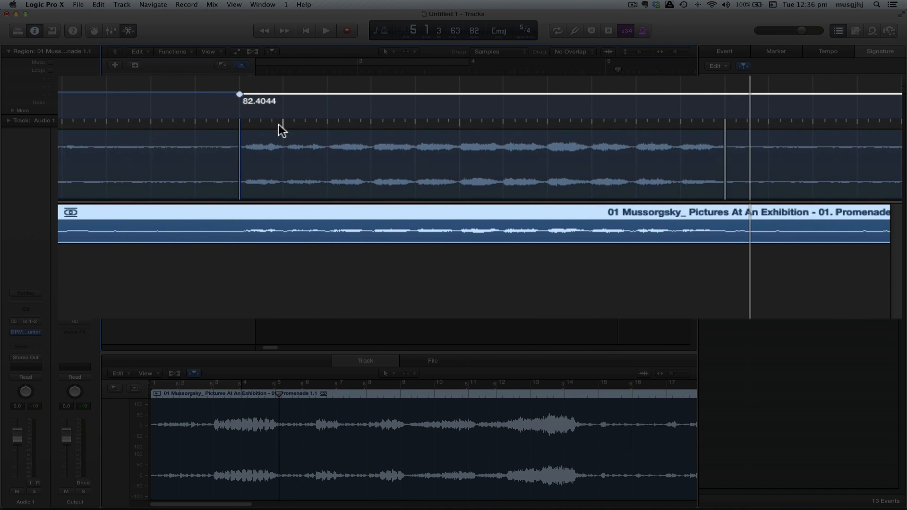
pyautogui.hscroll(6, 258, 118)
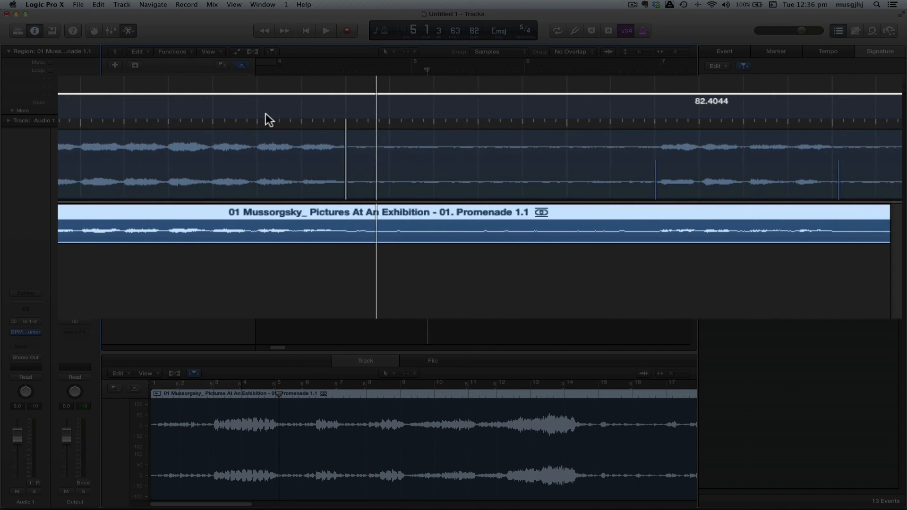
pyautogui.press('space')
pyautogui.hscroll(5, 397, 140)
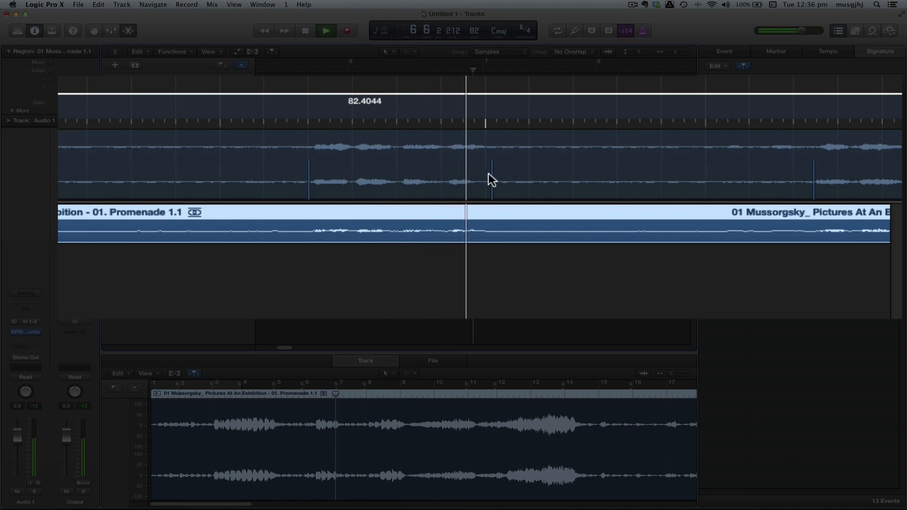
pyautogui.press('space')
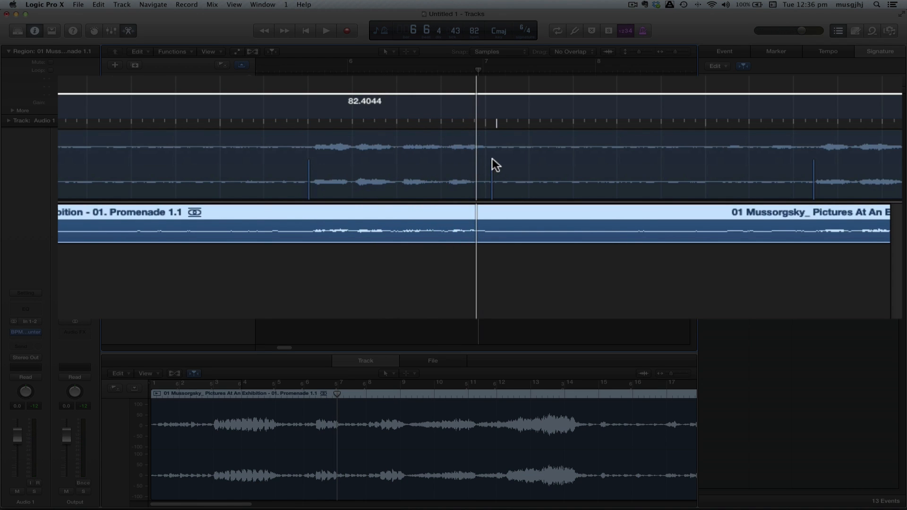
pyautogui.moveTo(492, 160); pyautogui.dragTo(499, 171)
pyautogui.press('super+z')
pyautogui.moveTo(484, 123); pyautogui.dragTo(488, 166)
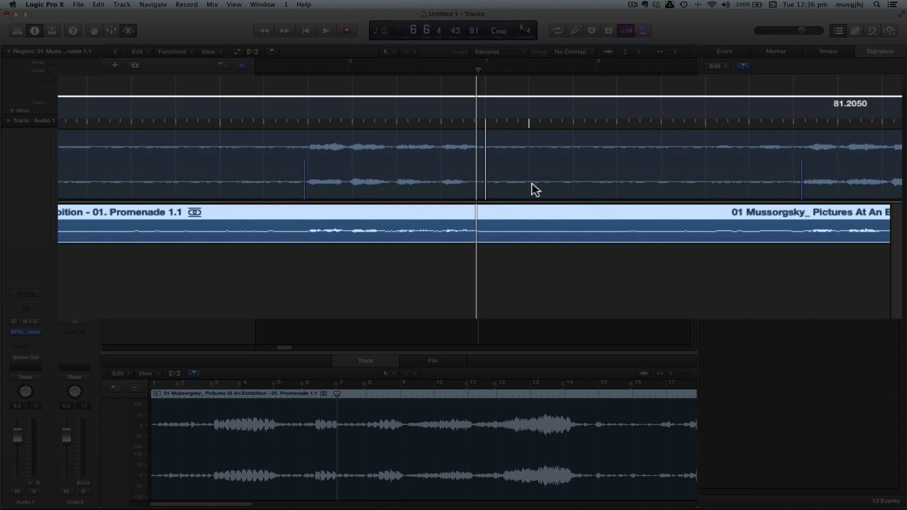
pyautogui.click(303, 160)
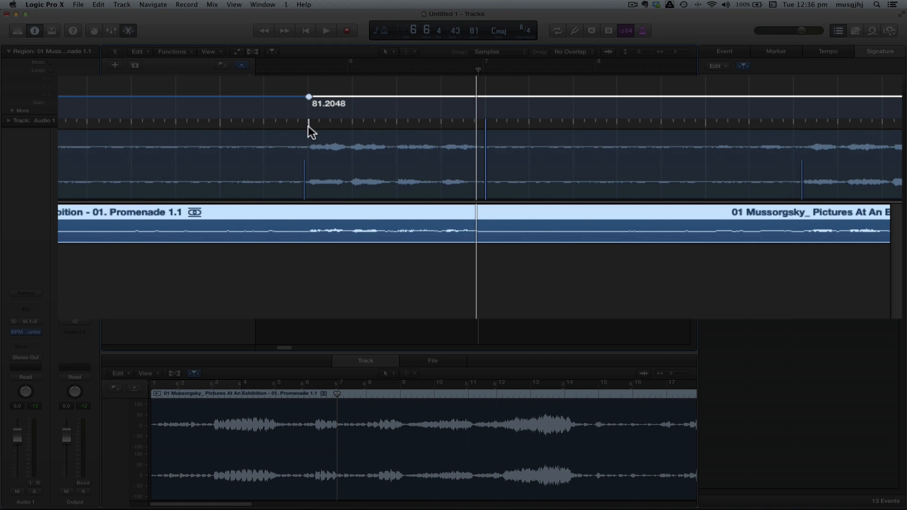
pyautogui.moveTo(308, 125); pyautogui.dragTo(308, 158)
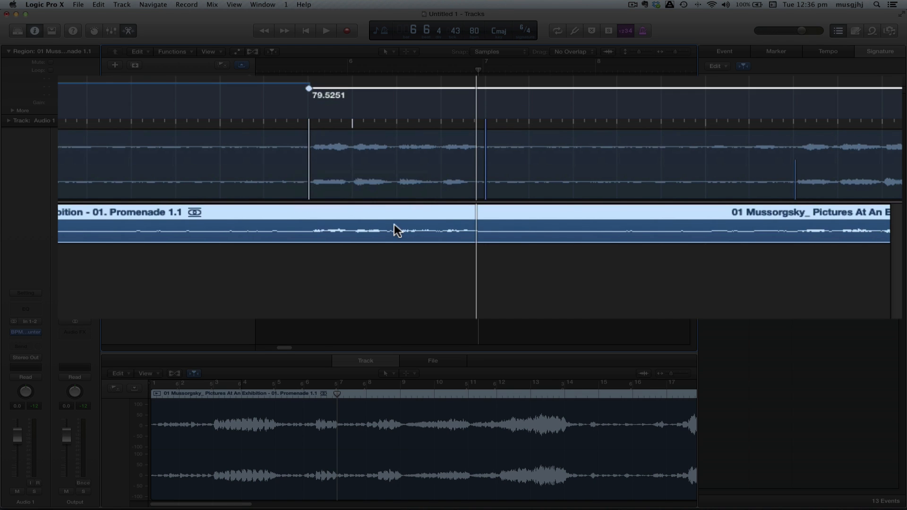
# Continue playback in two passes, beat mapping the bar 9 downbeat and the bar 11 downbeat to their nearest transient markers.
pyautogui.press('space')
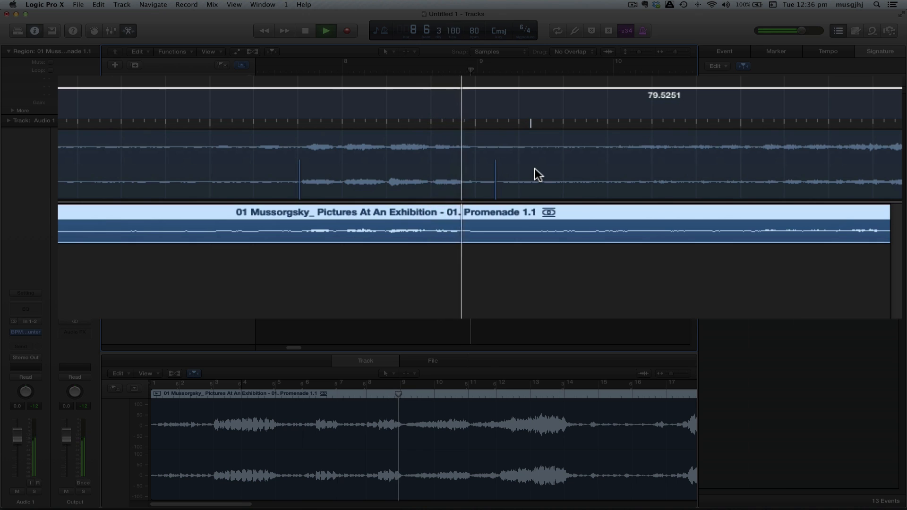
pyautogui.press('space')
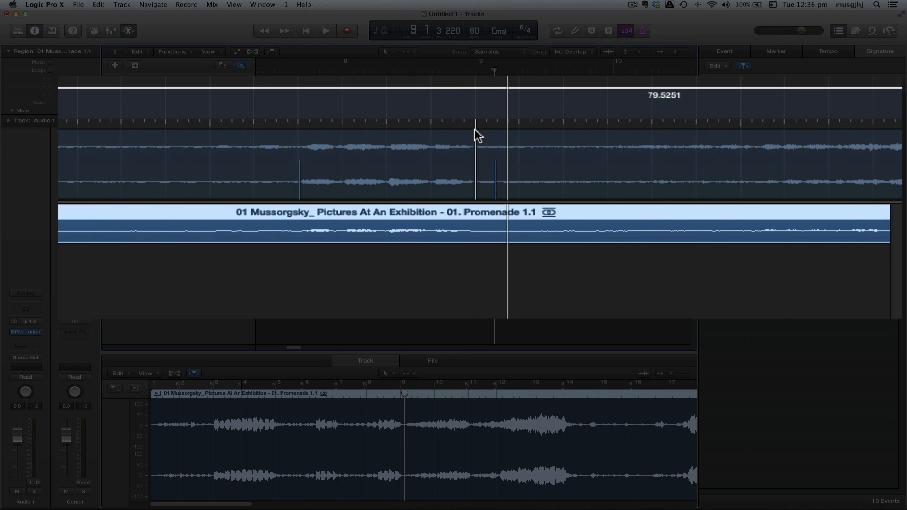
pyautogui.moveTo(475, 133)
pyautogui.mouseDown()
pyautogui.moveTo(496, 167)
pyautogui.moveTo(484, 161)
pyautogui.mouseUp()
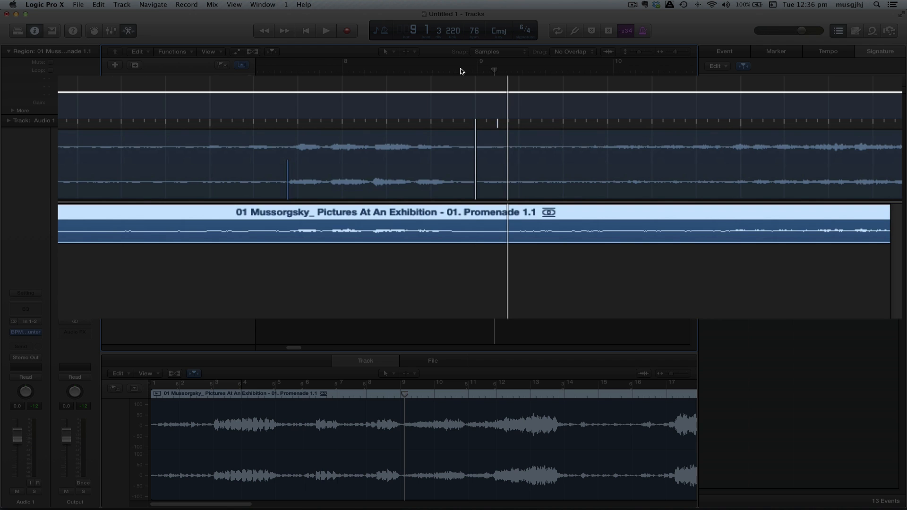
pyautogui.doubleClick(476, 73)
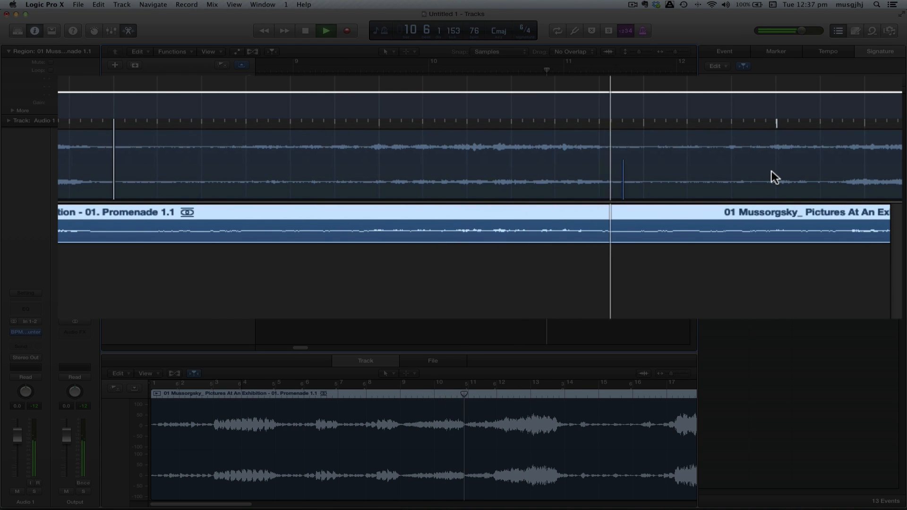
pyautogui.press('space')
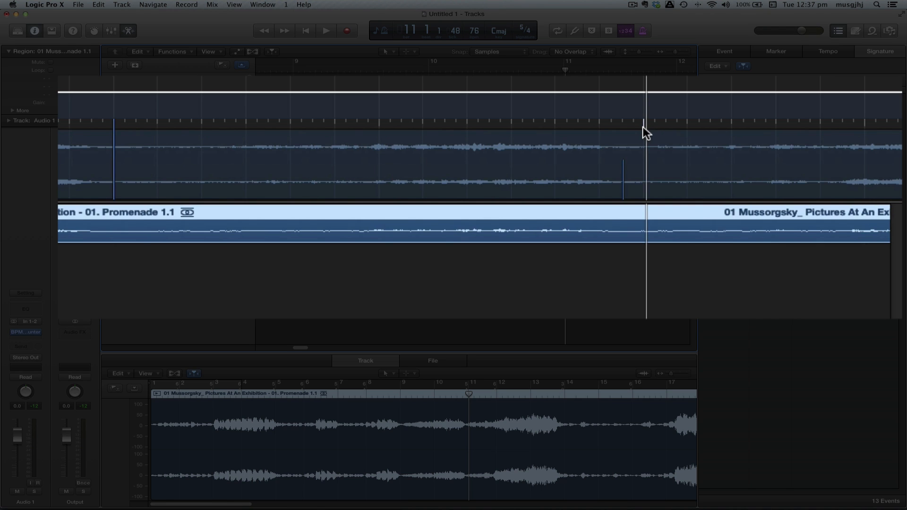
pyautogui.moveTo(642, 126); pyautogui.dragTo(625, 175)
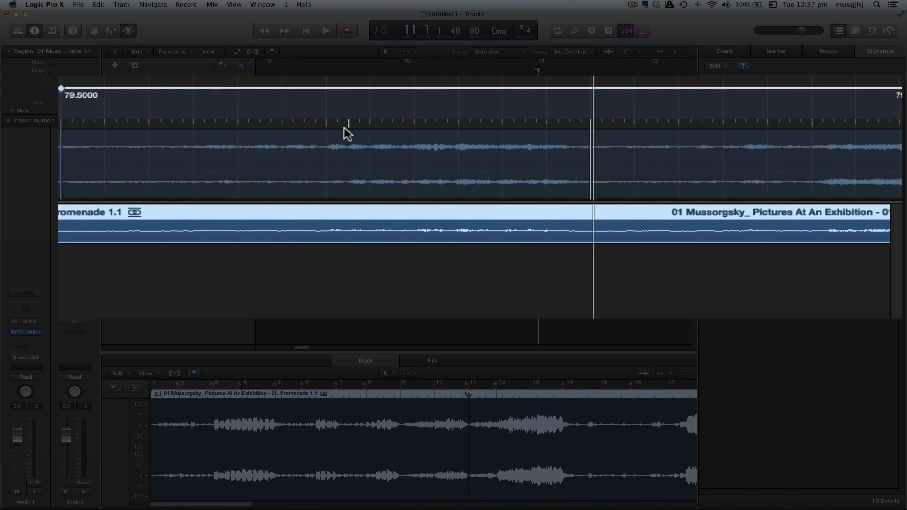
# Play on from bar 11 and beat map the bar 13 downbeat to the adjacent transient marker.
pyautogui.press('space')
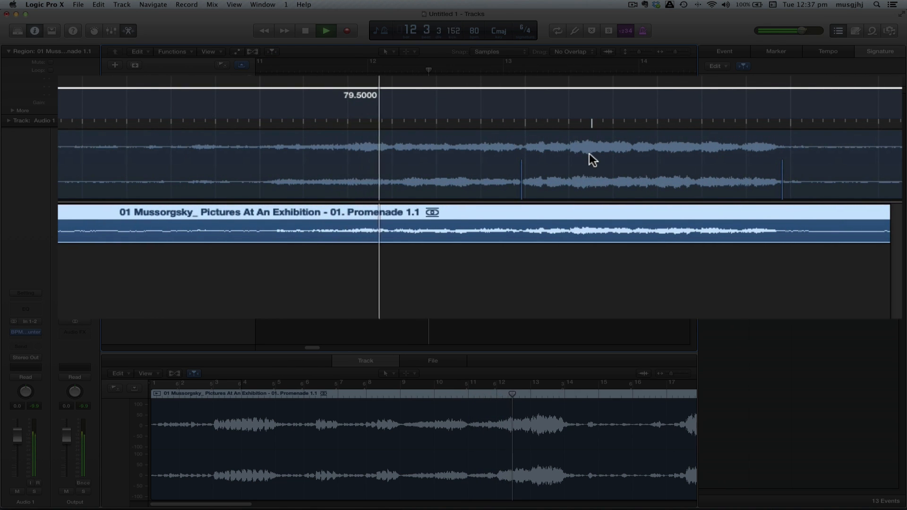
pyautogui.press('space')
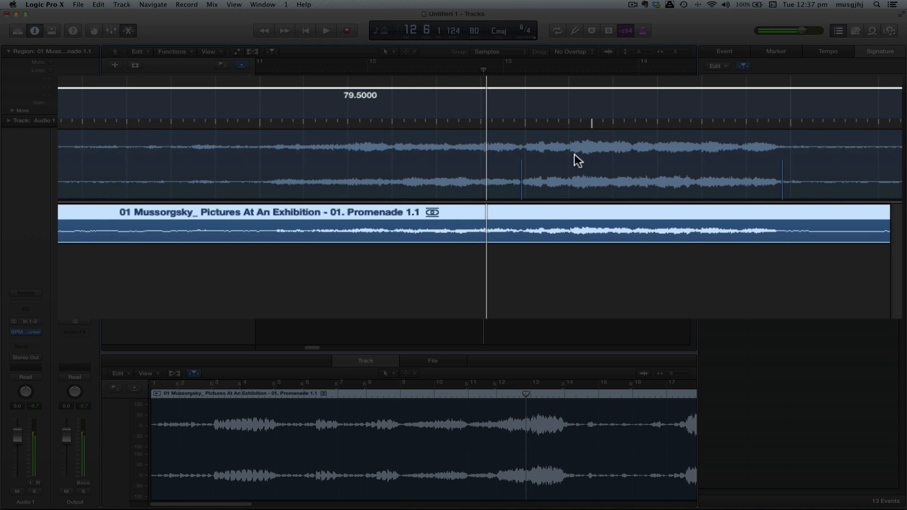
pyautogui.moveTo(525, 128); pyautogui.dragTo(525, 156)
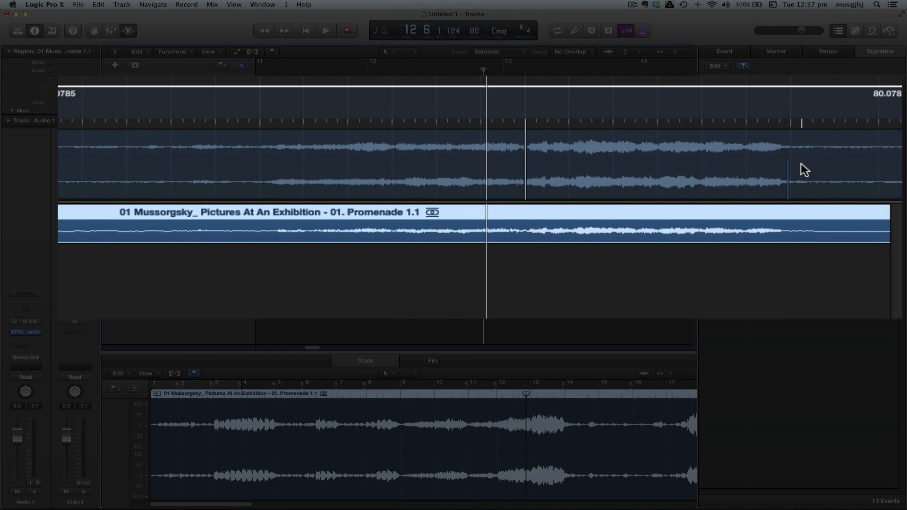
# Beat map the bar 14 downbeat to the loud phrase's end marker and beat 3 of bar 14 to the following marker.
pyautogui.moveTo(789, 130)
pyautogui.mouseDown()
pyautogui.moveTo(790, 159)
pyautogui.moveTo(802, 170)
pyautogui.moveTo(821, 168)
pyautogui.mouseUp()
pyautogui.hscroll(6, 821, 168)
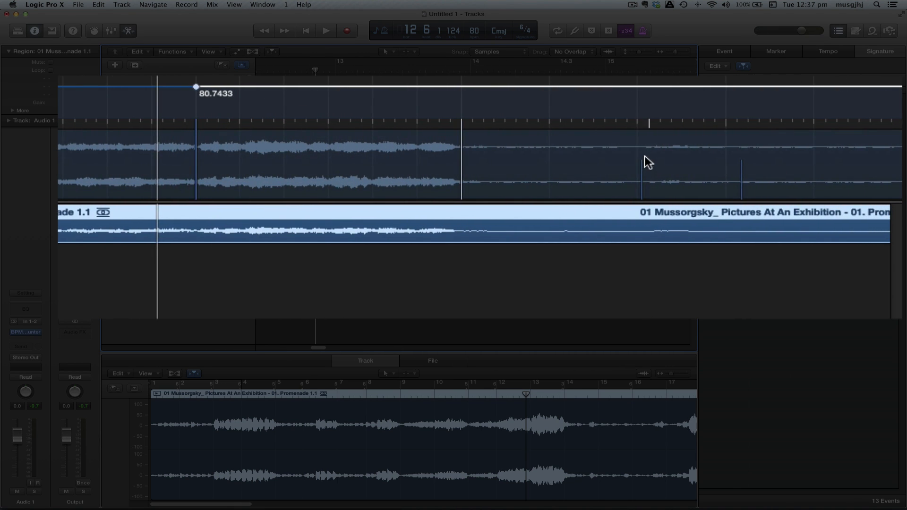
pyautogui.moveTo(639, 126); pyautogui.dragTo(639, 171)
# Try beat mapping the bar 15 downbeat to the next transient marker, and delete that mapping.
pyautogui.moveTo(727, 134); pyautogui.dragTo(736, 165)
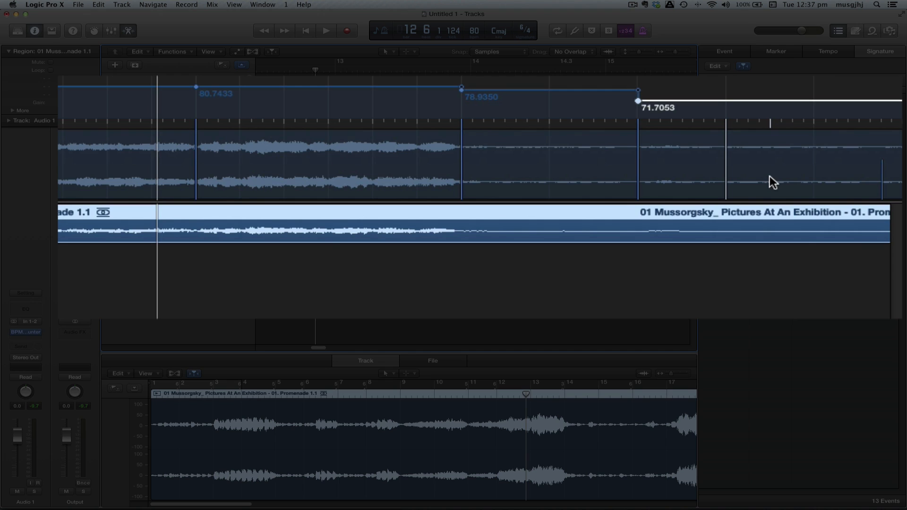
pyautogui.doubleClick(725, 163)
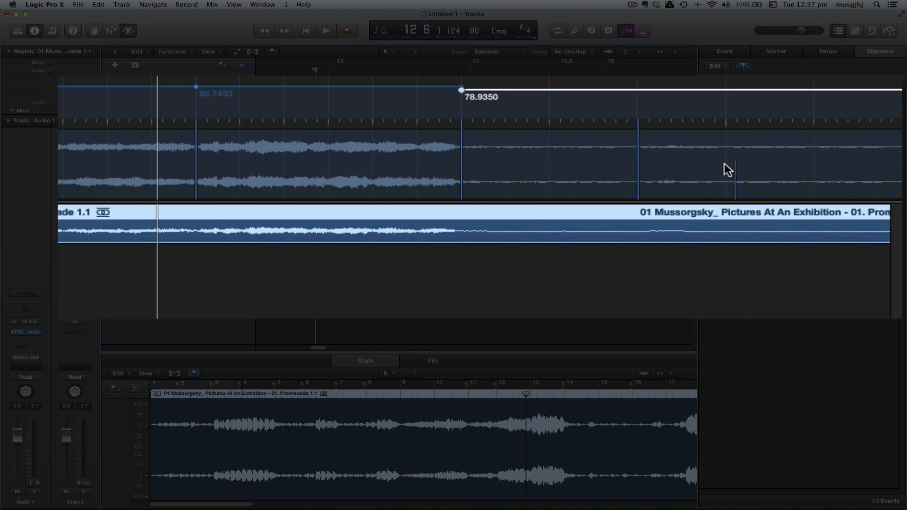
# Play on from bar 12 into bar 15 and beat map the bar 16 downbeat to its nearest transient marker.
pyautogui.press('space')
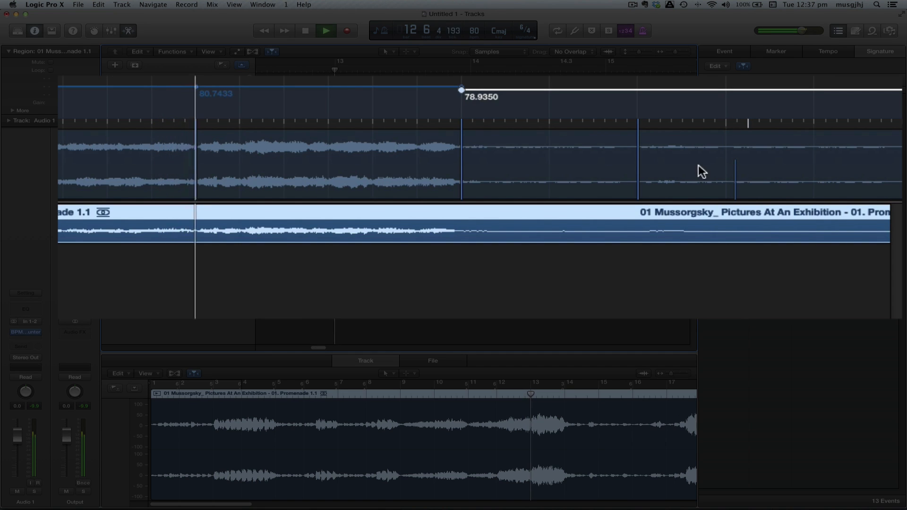
pyautogui.hscroll(3, 680, 156)
pyautogui.hscroll(5, 670, 155)
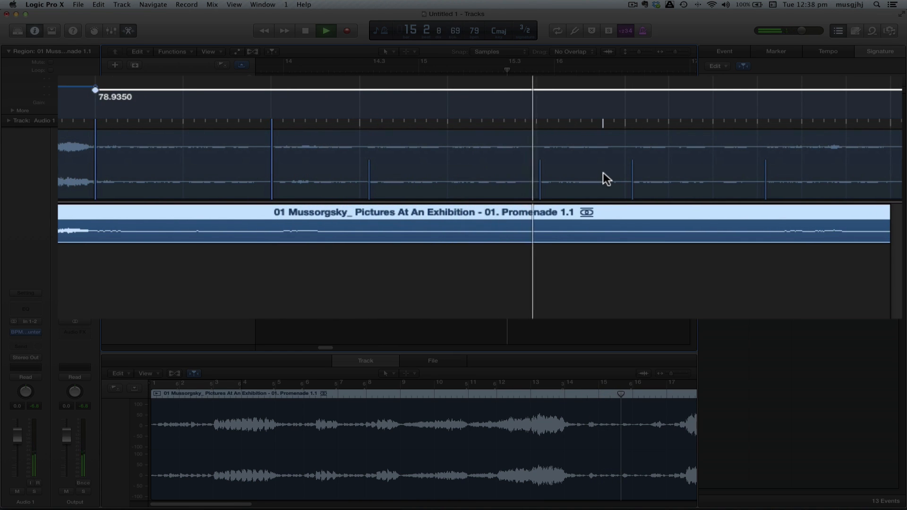
pyautogui.press('space')
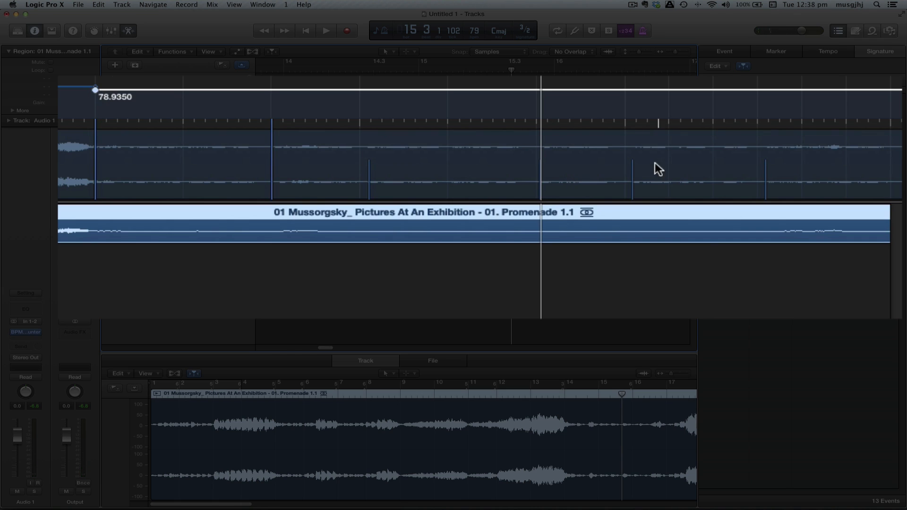
pyautogui.click(624, 156)
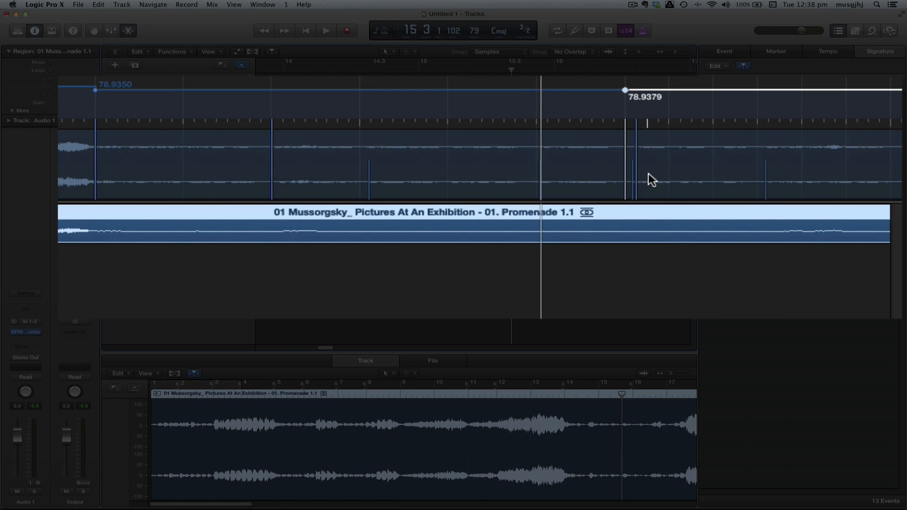
pyautogui.press('super+z')
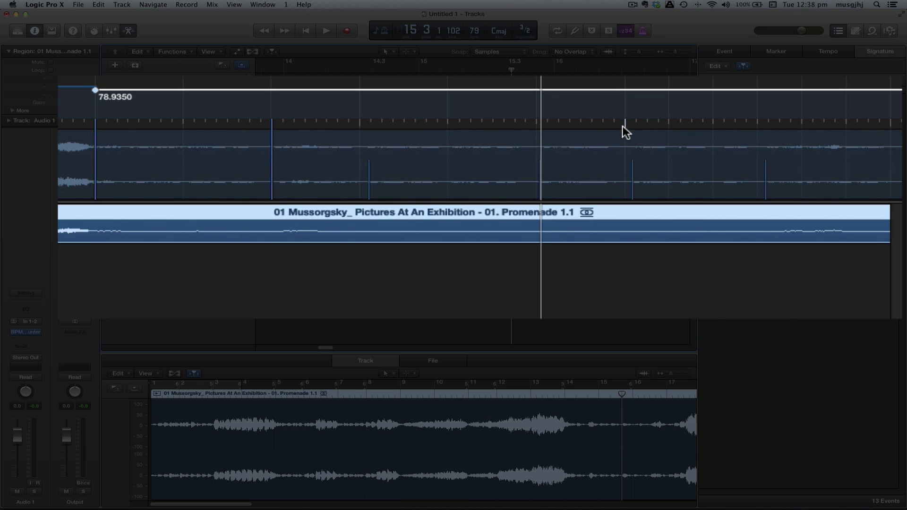
pyautogui.moveTo(623, 128); pyautogui.dragTo(630, 169)
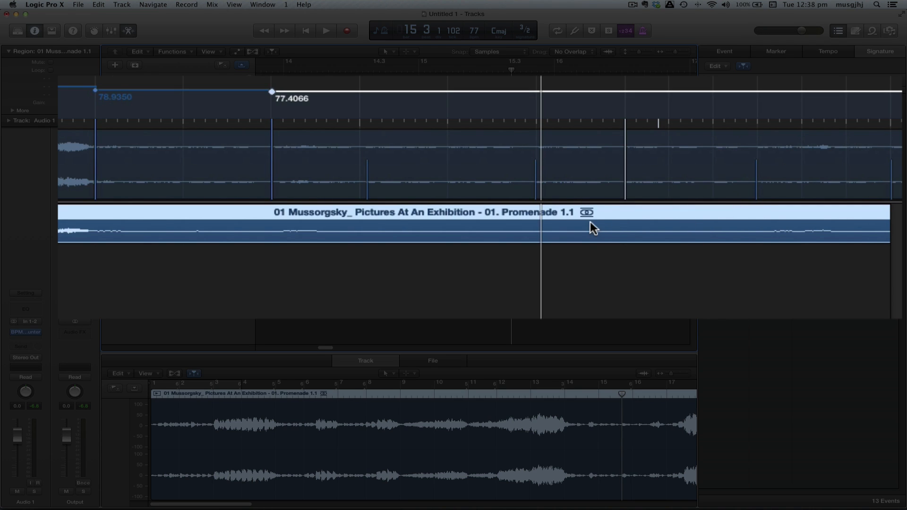
# Play on in two passes, beat mapping beat 4 of bar 17 to the loud phrase's start marker and the bar 19 downbeat to its marker.
pyautogui.press('space')
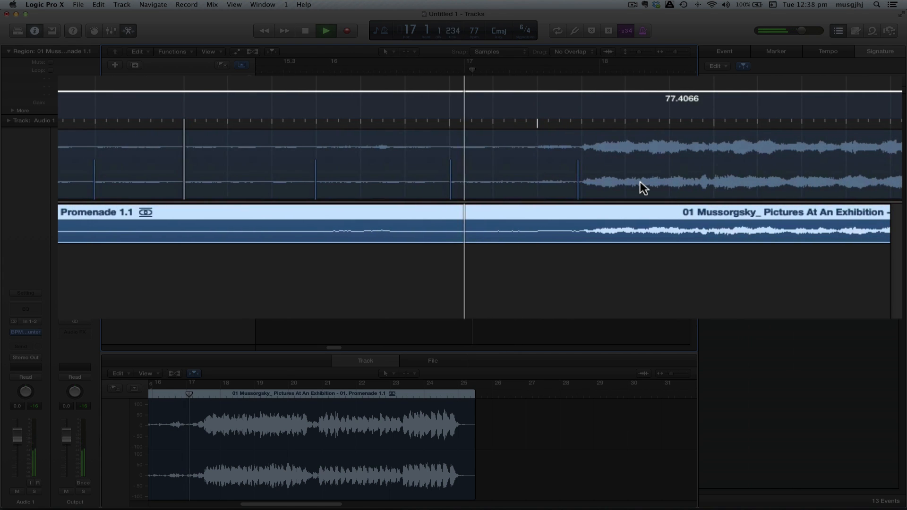
pyautogui.press('space')
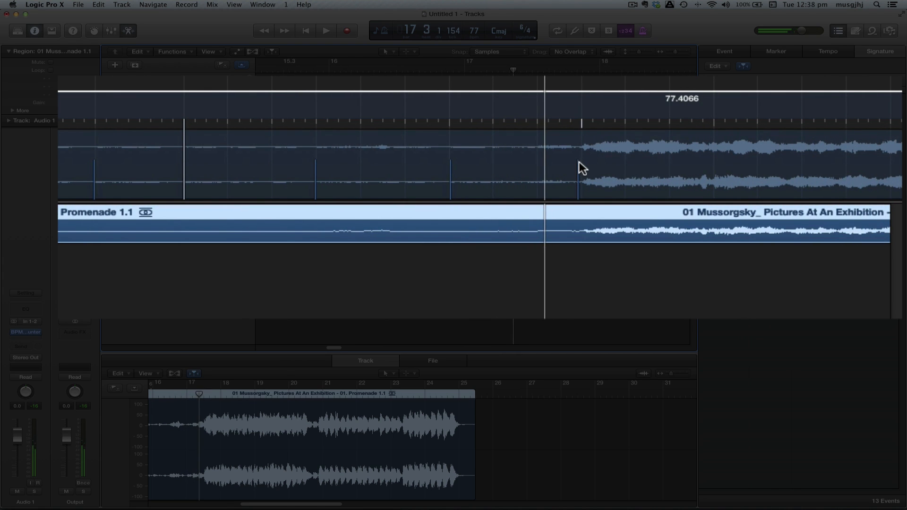
pyautogui.moveTo(579, 162); pyautogui.dragTo(600, 191)
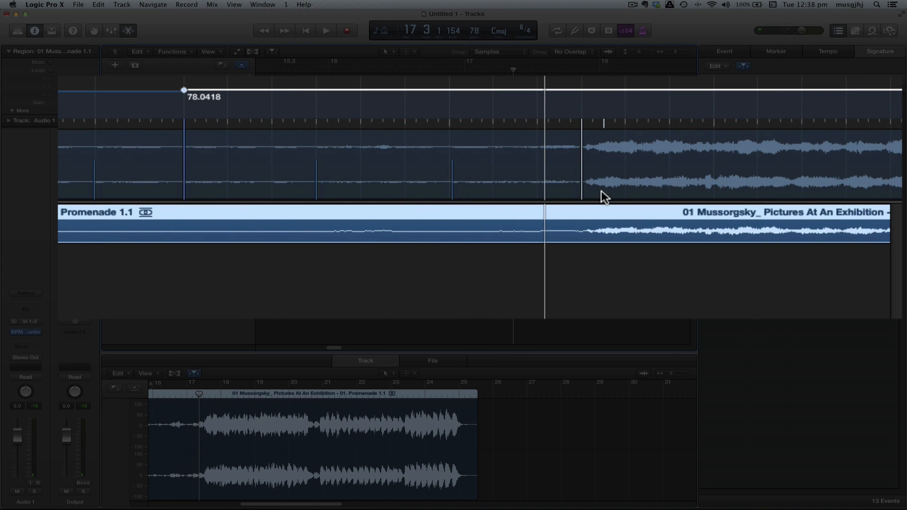
pyautogui.press('space')
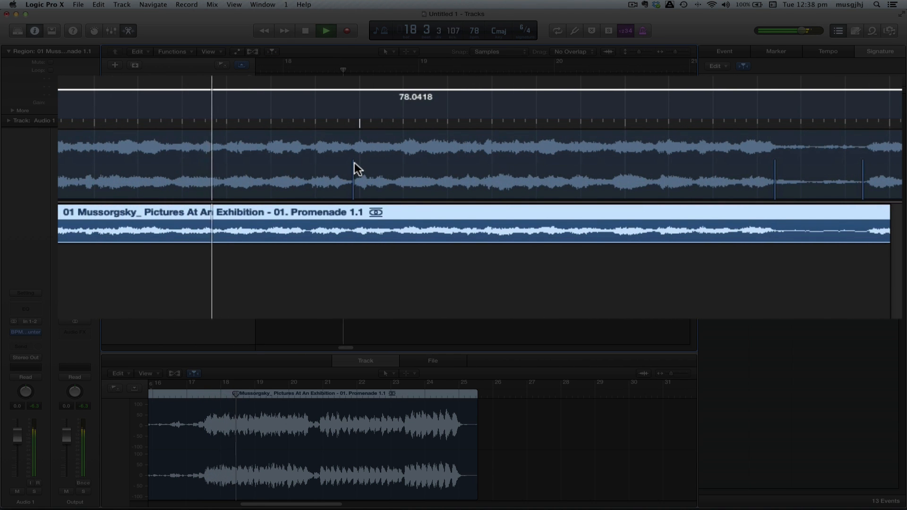
pyautogui.press('space')
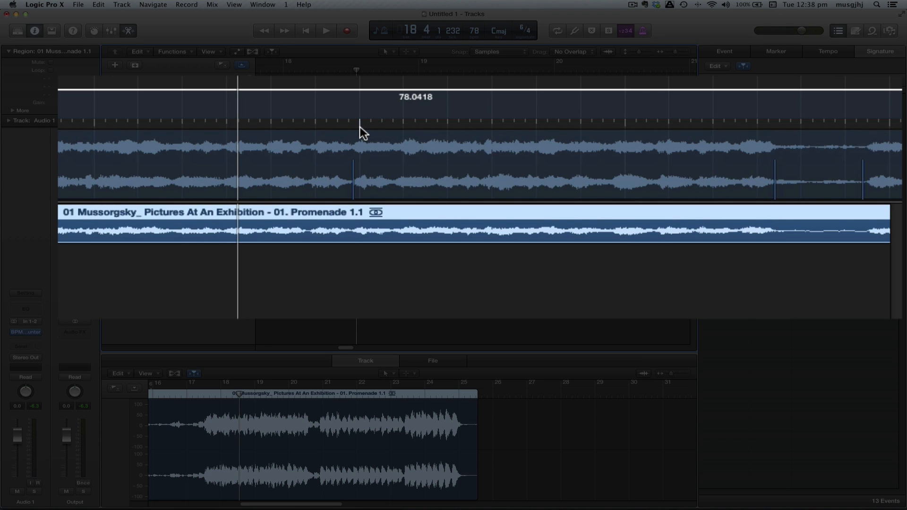
pyautogui.moveTo(360, 126); pyautogui.dragTo(360, 169)
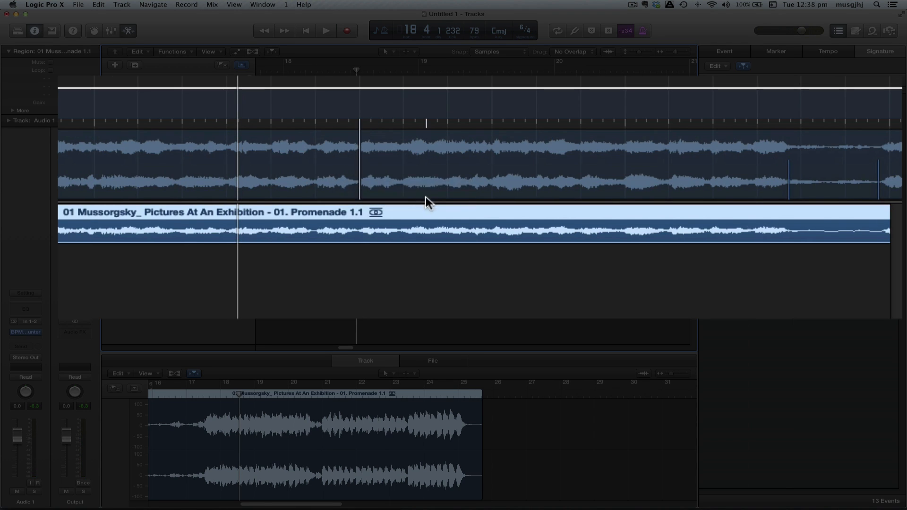
# Play on from bar 18 and beat map the last sixteenth of beat 4 in bar 20 to the marker at the loud phrase's end.
pyautogui.hscroll(-5, 279, 180)
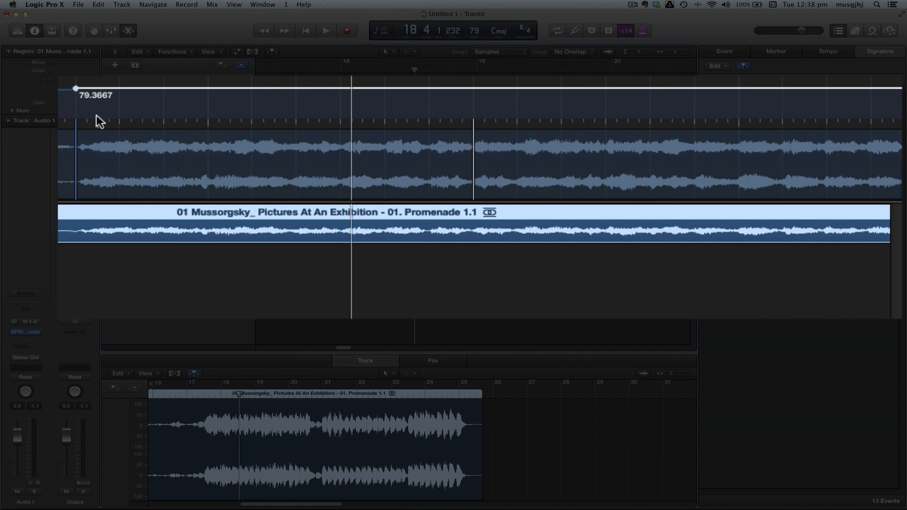
pyautogui.hscroll(8, 342, 146)
pyautogui.press('space')
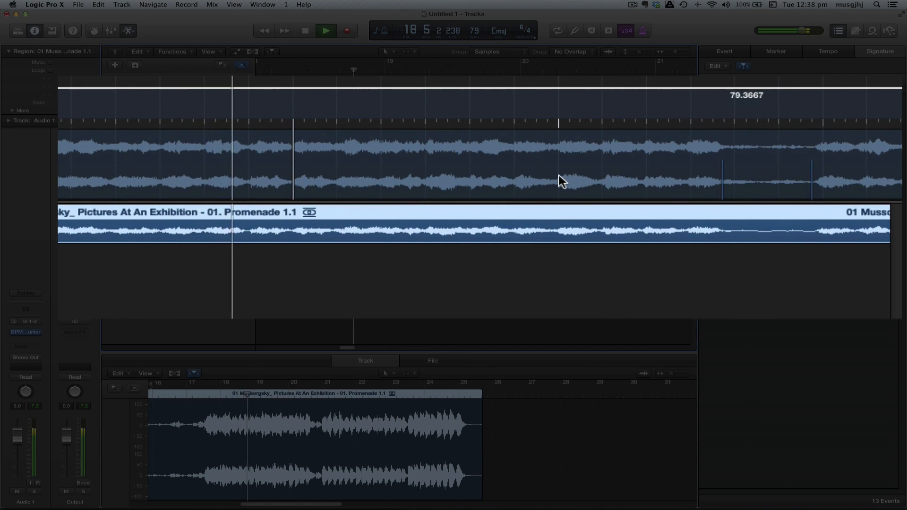
pyautogui.hscroll(6, 517, 171)
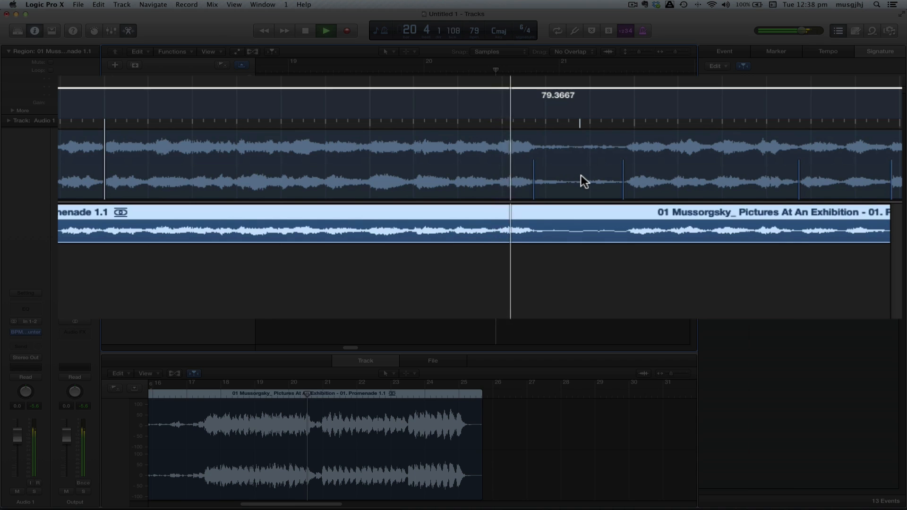
pyautogui.press('space')
pyautogui.moveTo(541, 160); pyautogui.dragTo(548, 137)
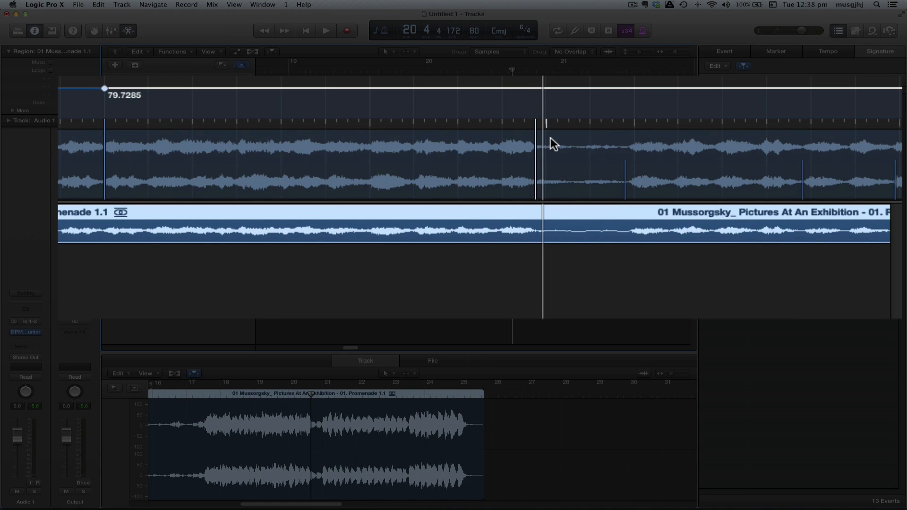
# Undo the last beat mapping and instead map beat 5 of bar 20 to the marker at the loud phrase's end.
pyautogui.press('super+z')
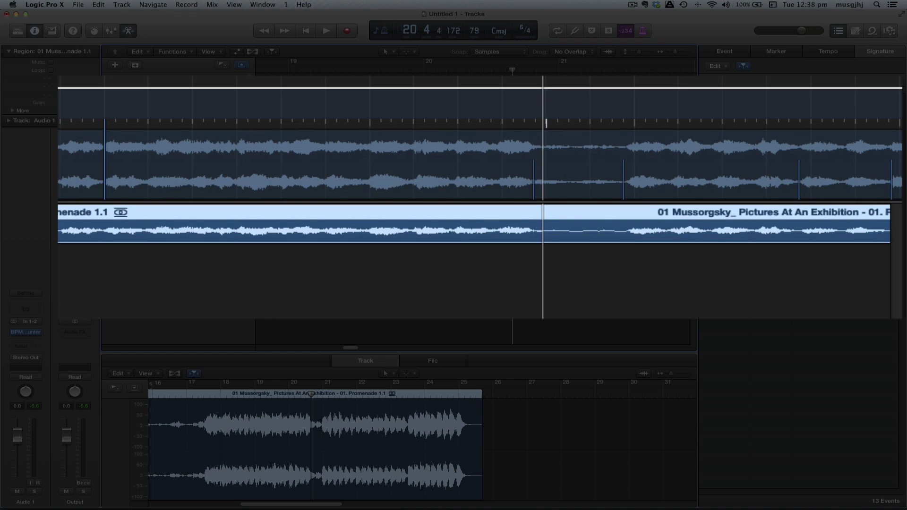
pyautogui.moveTo(514, 72); pyautogui.dragTo(530, 71)
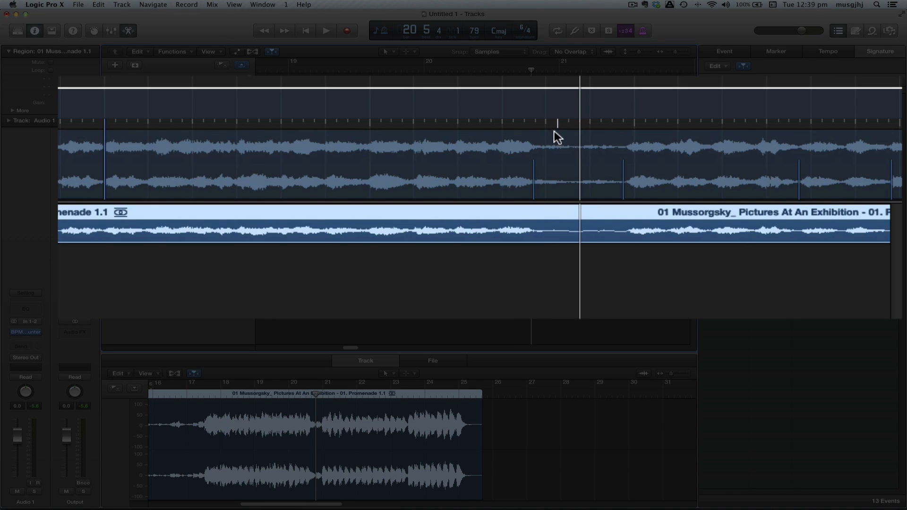
pyautogui.moveTo(546, 124); pyautogui.dragTo(535, 168)
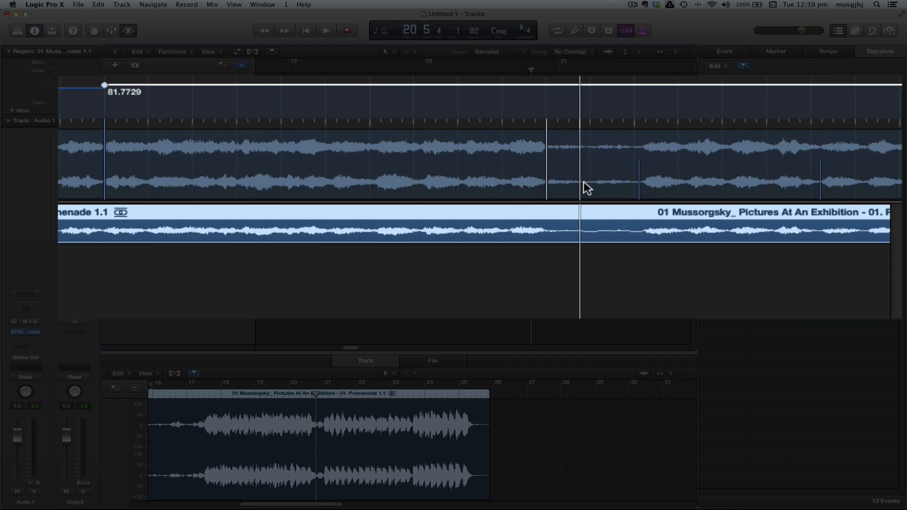
# Play on in two passes from beat 5 of bar 20, beat mapping the downbeat and beat 5 of bar 21 to their transient markers.
pyautogui.press('space')
pyautogui.press('space')
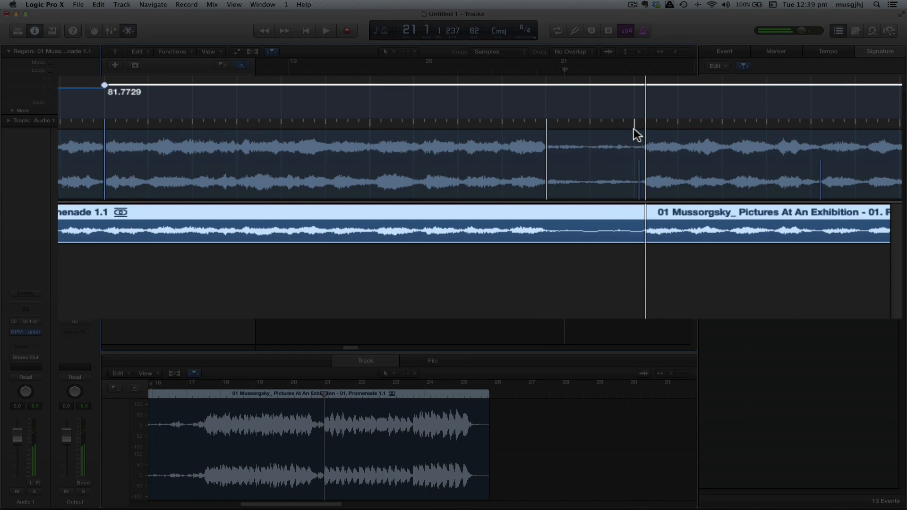
pyautogui.moveTo(634, 125); pyautogui.dragTo(635, 155)
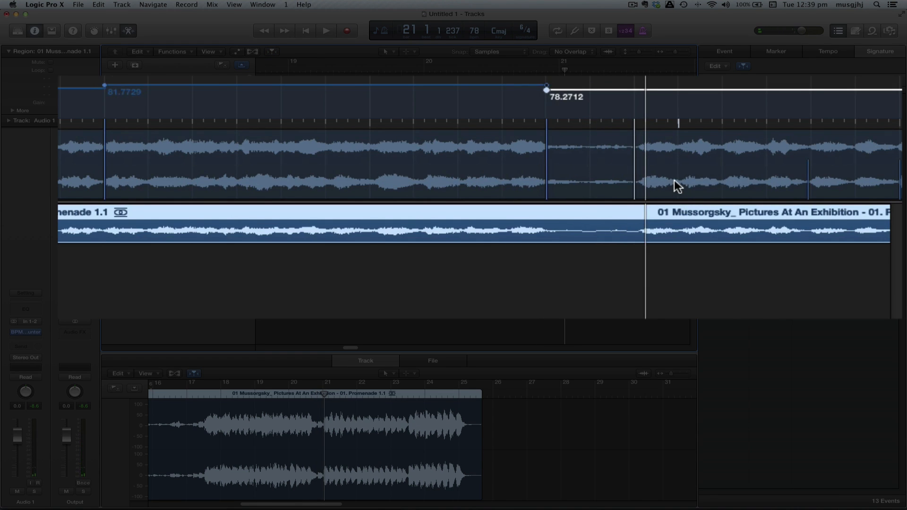
pyautogui.press('space')
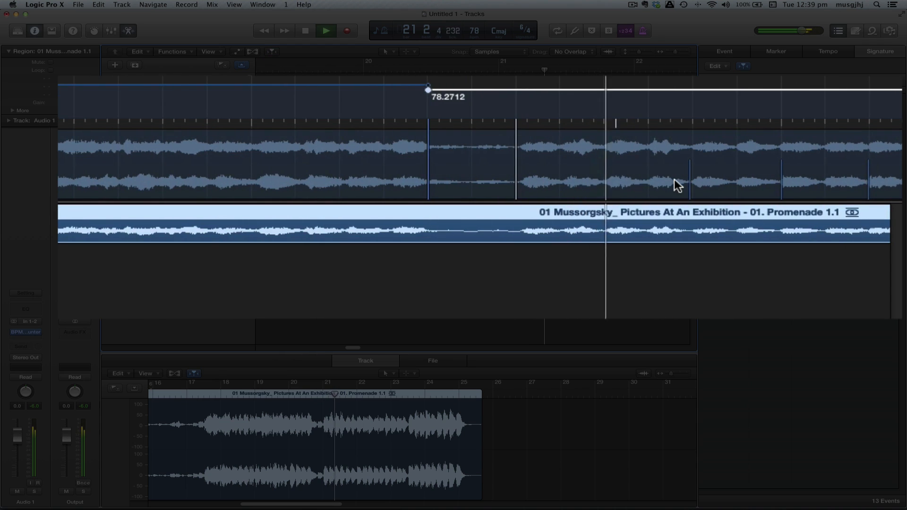
pyautogui.press('space')
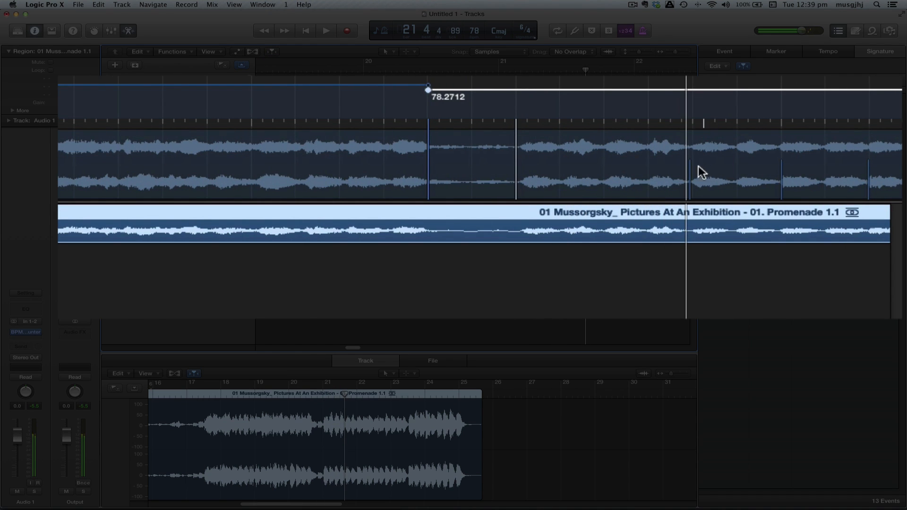
pyautogui.moveTo(694, 130); pyautogui.dragTo(691, 178)
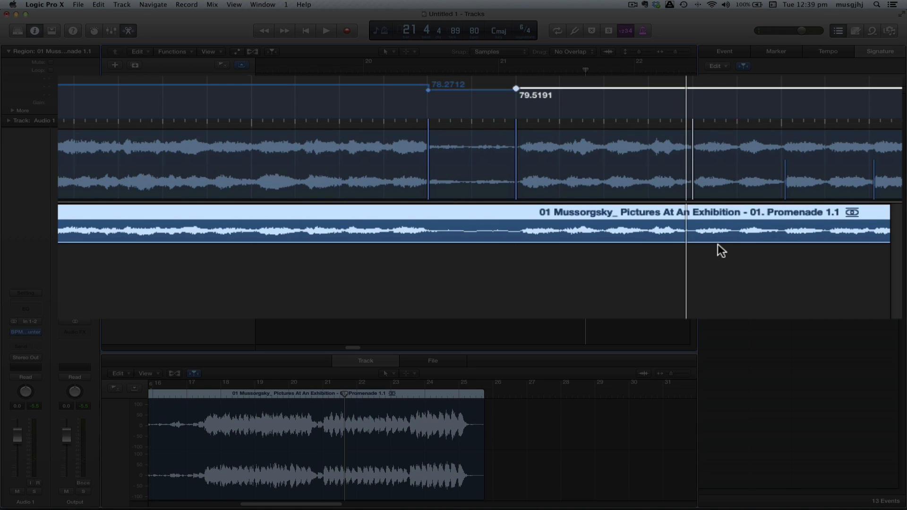
# Play on into bar 22 and beat map its beat 3 and the bar 23 downbeat to their transient markers.
pyautogui.press('space')
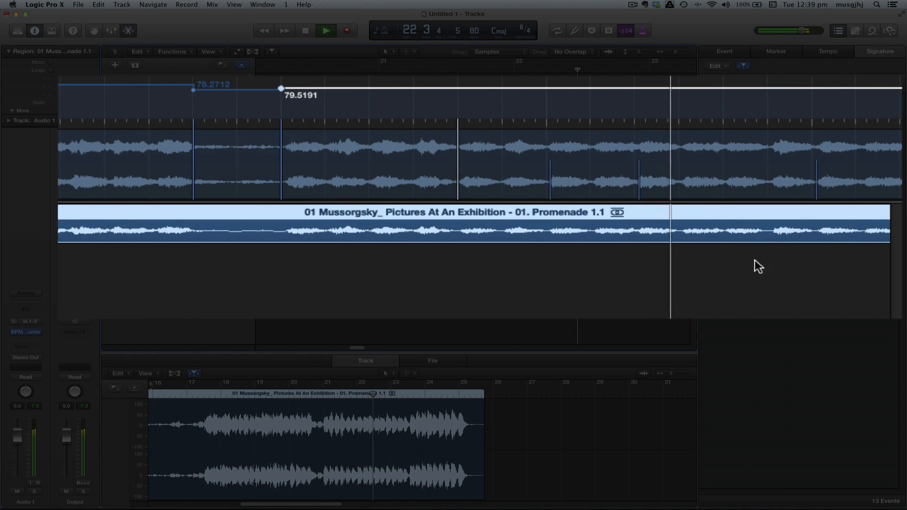
pyautogui.press('space')
pyautogui.moveTo(633, 131); pyautogui.dragTo(667, 169)
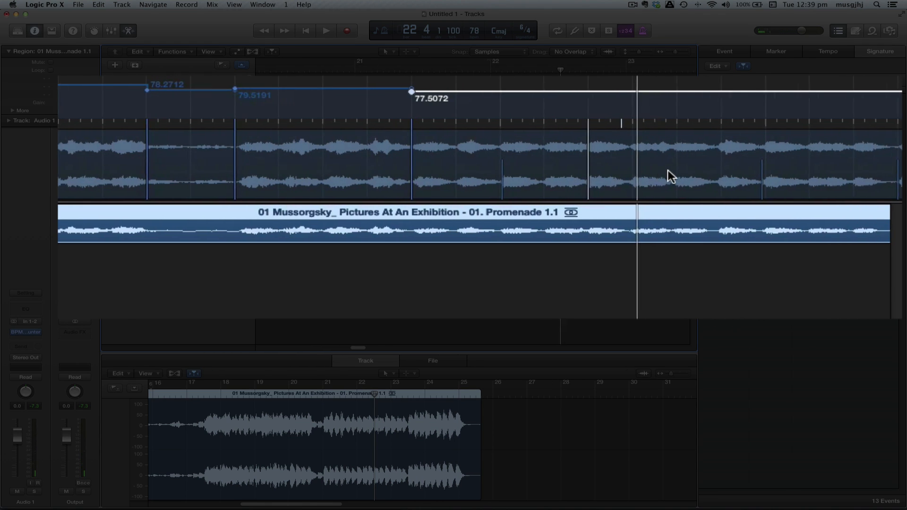
pyautogui.hscroll(1, 668, 170)
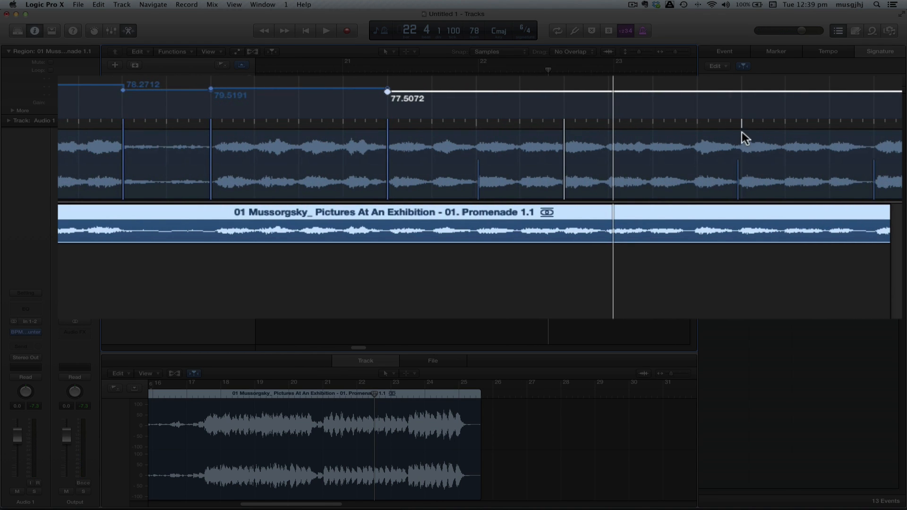
pyautogui.moveTo(741, 133); pyautogui.dragTo(775, 194)
# Play on into bar 24, beat mapping beats 4 and 6 of bar 23 and beat 2 of bar 24 to their markers.
pyautogui.press('space')
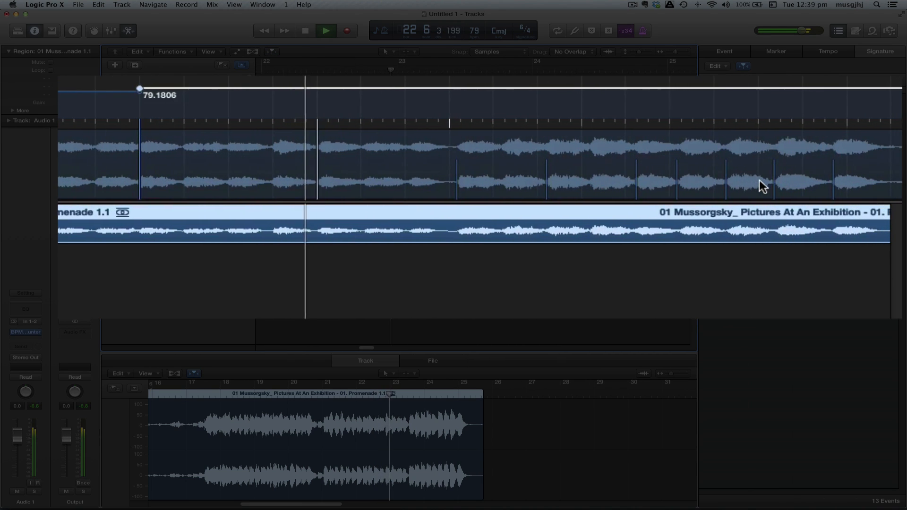
pyautogui.moveTo(449, 127); pyautogui.dragTo(448, 163)
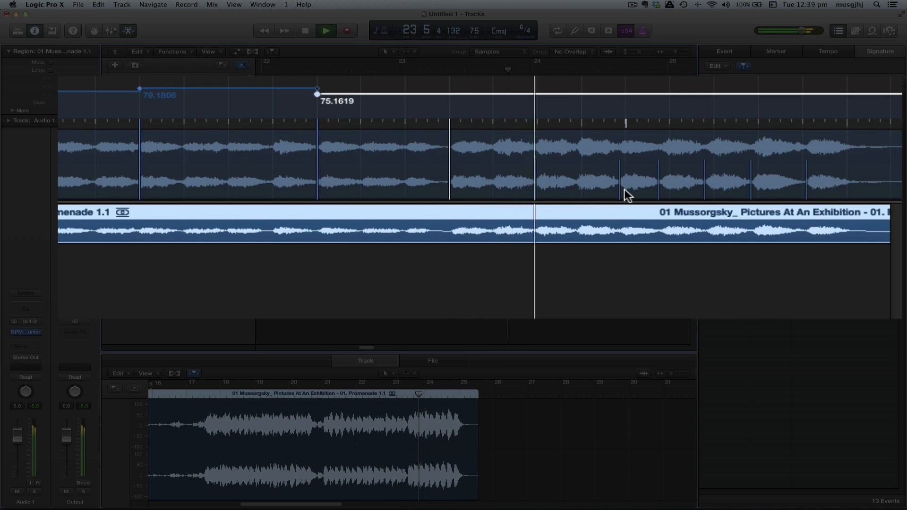
pyautogui.press('space')
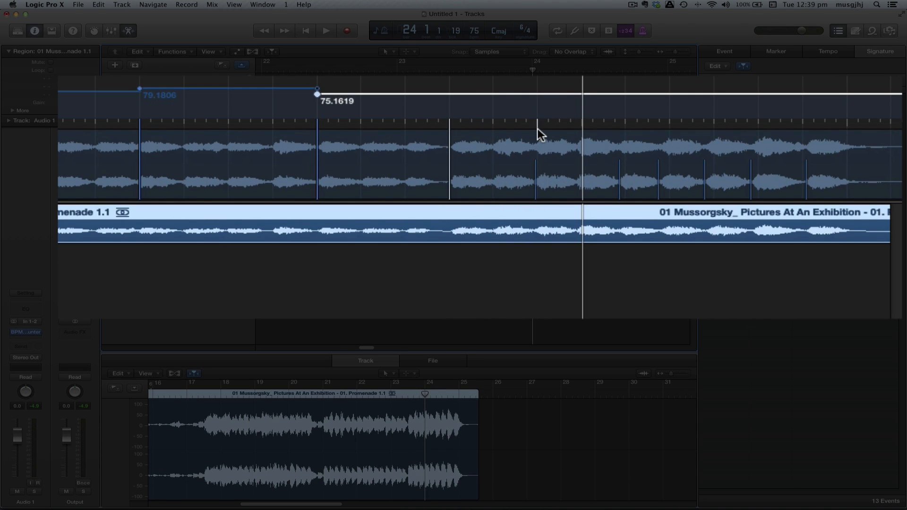
pyautogui.moveTo(537, 129); pyautogui.dragTo(537, 163)
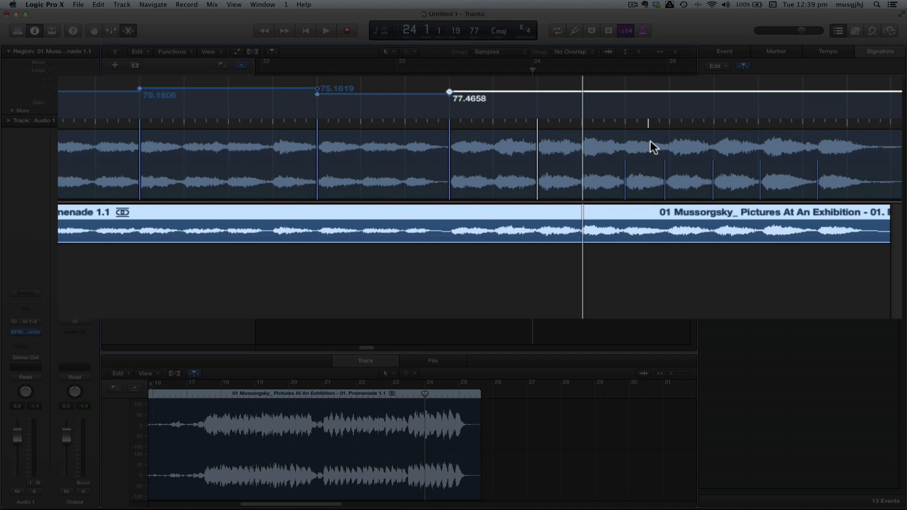
pyautogui.moveTo(627, 128); pyautogui.dragTo(626, 167)
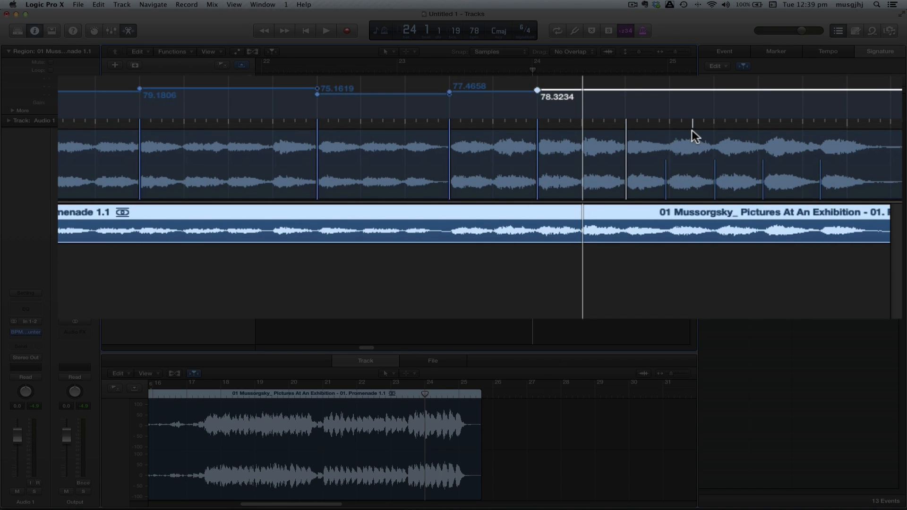
# Try beat mapping beats 3 and 4 of bar 24 to the next transient markers, and undo both mappings.
pyautogui.moveTo(669, 126); pyautogui.dragTo(667, 160)
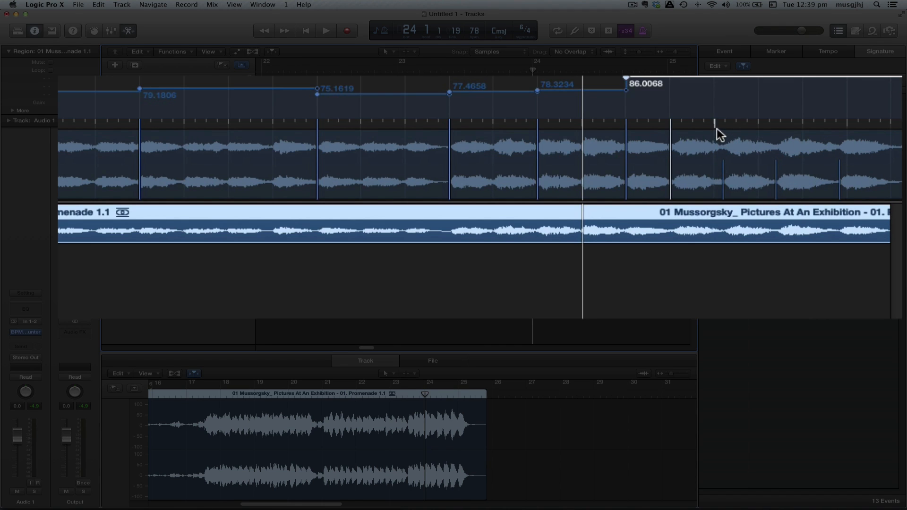
pyautogui.moveTo(716, 128); pyautogui.dragTo(769, 149)
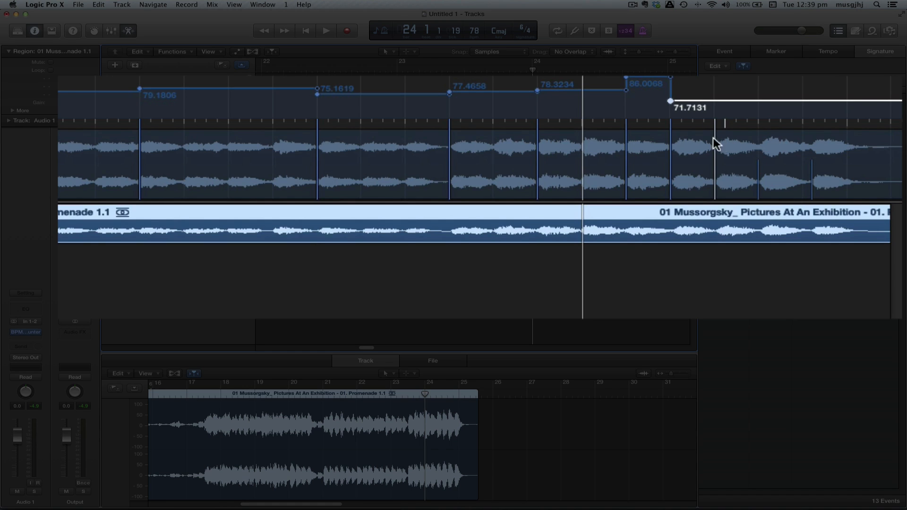
pyautogui.press('super+z')
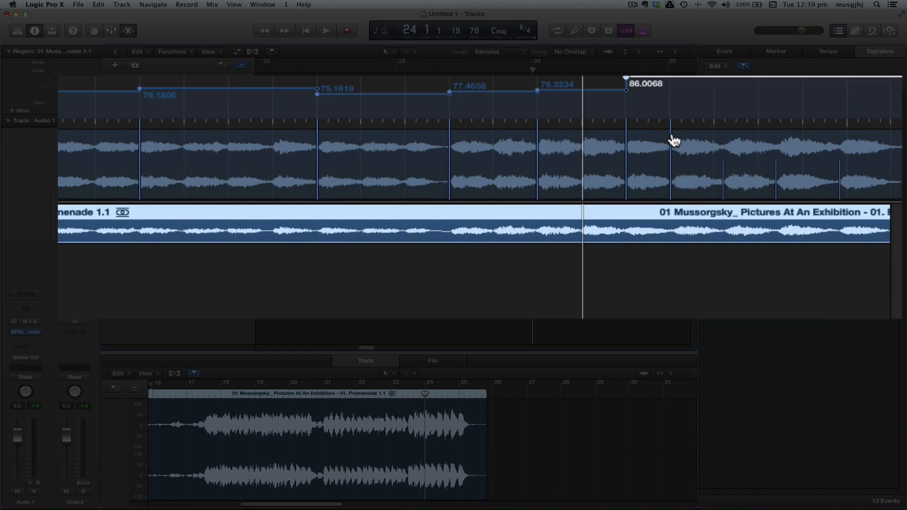
pyautogui.press('super+z')
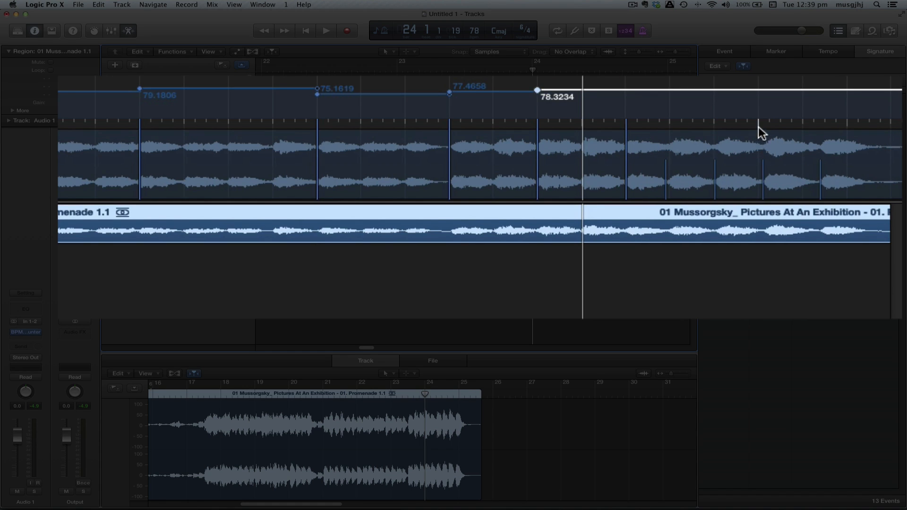
# Beat map beats 5 and 6 of bar 24 to the last two transient markers, undoing and repeating the beat 6 mapping.
pyautogui.moveTo(758, 127); pyautogui.dragTo(761, 156)
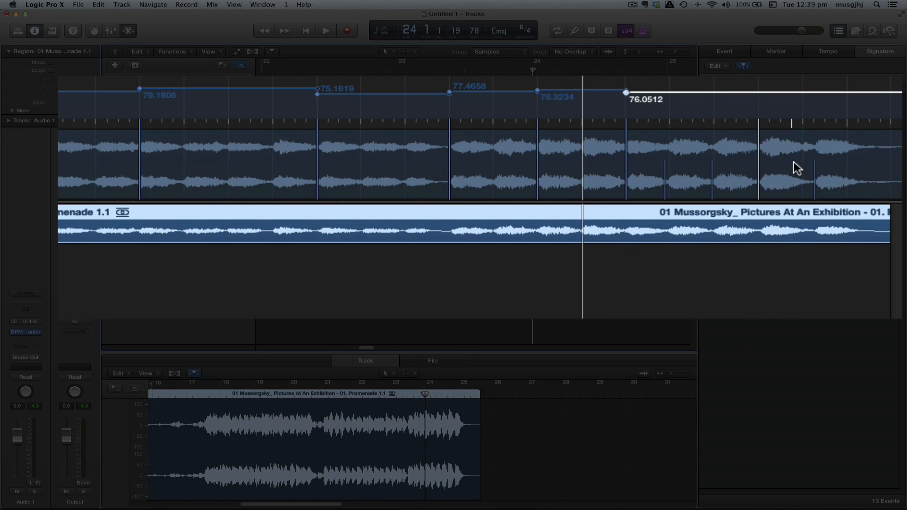
pyautogui.hscroll(4, 806, 166)
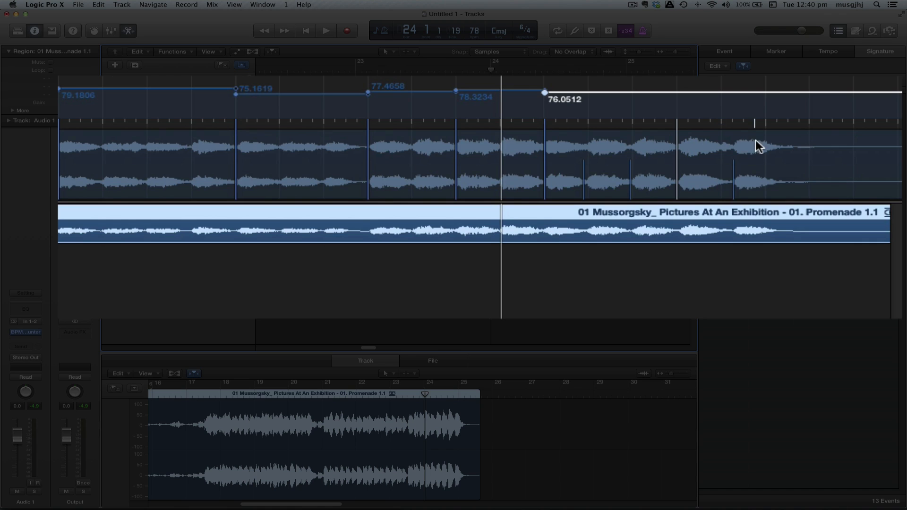
pyautogui.hscroll(7, 793, 142)
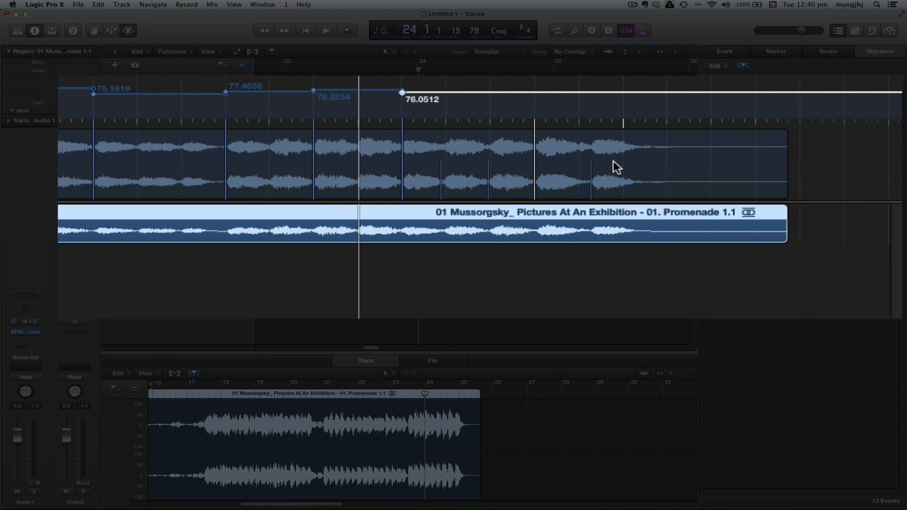
pyautogui.moveTo(583, 126); pyautogui.dragTo(591, 166)
pyautogui.press('super+z')
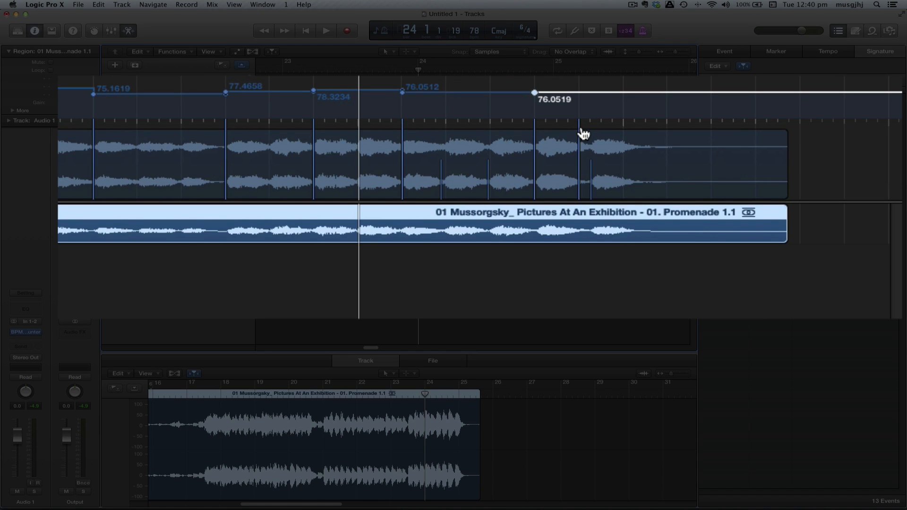
pyautogui.press('super+z')
pyautogui.moveTo(579, 126); pyautogui.dragTo(591, 166)
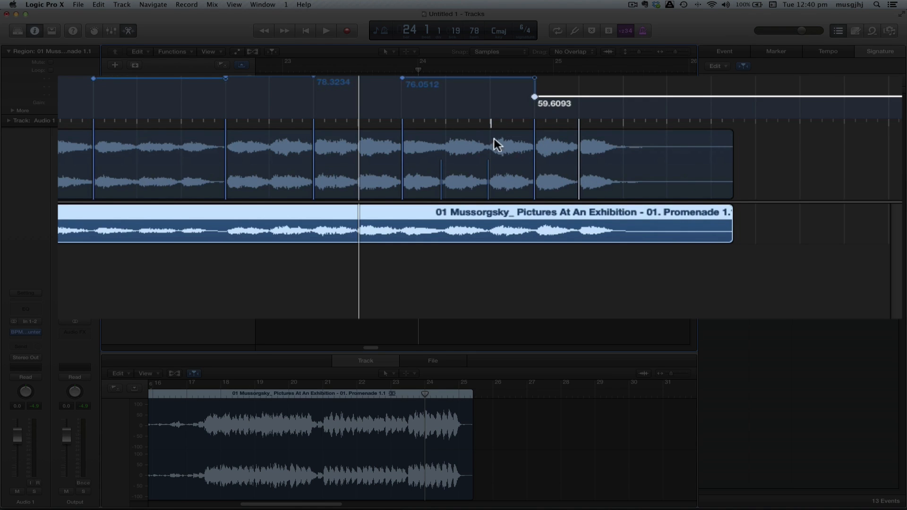
# Beat map beats 4 and 3 of bar 24 to their transient markers, and set the tempo at beat 2 to 78.
pyautogui.moveTo(491, 127); pyautogui.dragTo(503, 168)
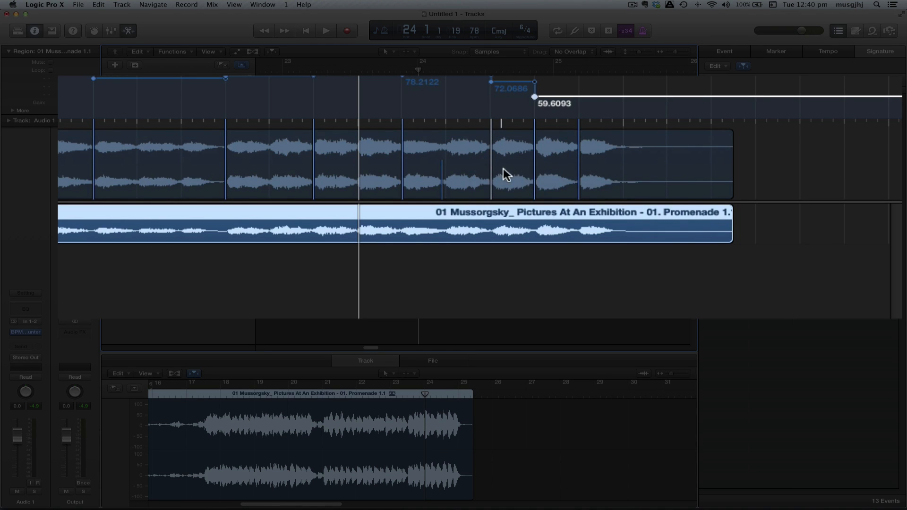
pyautogui.moveTo(447, 127); pyautogui.dragTo(446, 152)
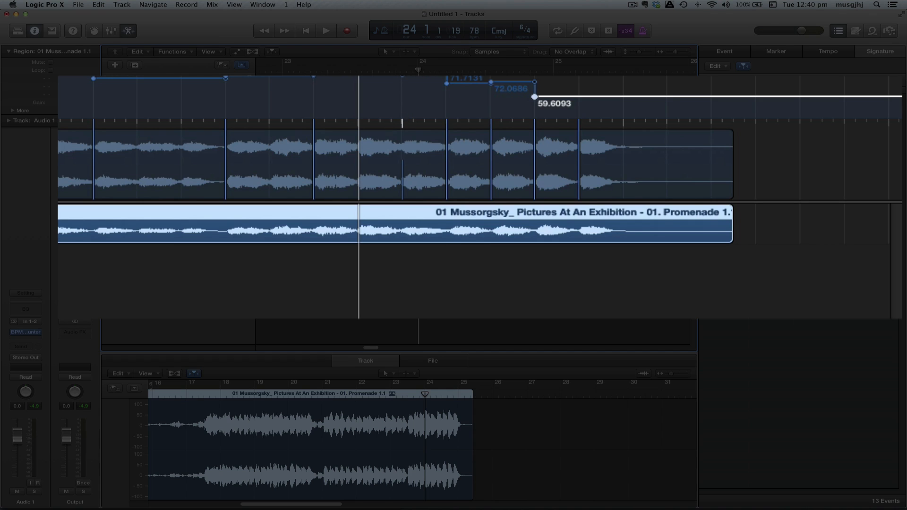
pyautogui.moveTo(423, 67); pyautogui.dragTo(423, 72)
pyautogui.moveTo(451, 135); pyautogui.dragTo(528, 161)
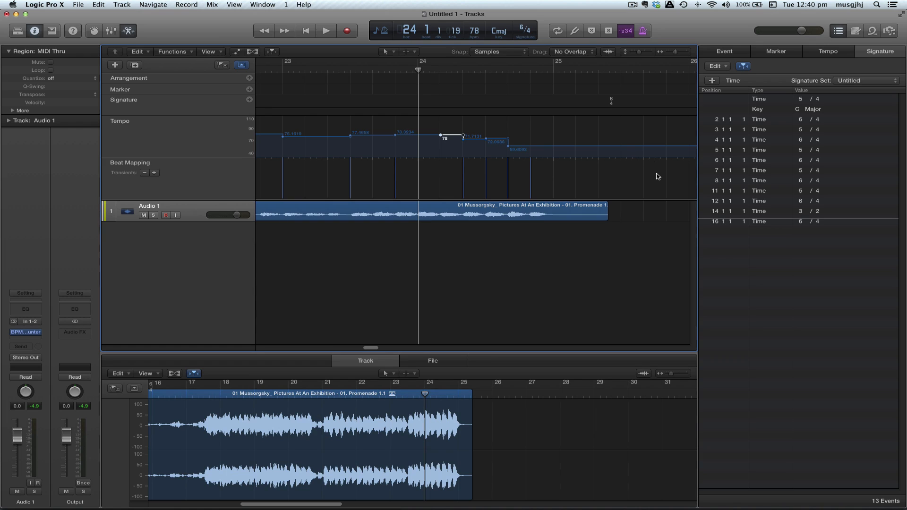
# Show the list of tempo events and look through the beat mapping options.
pyautogui.hscroll(-5, 621, 182)
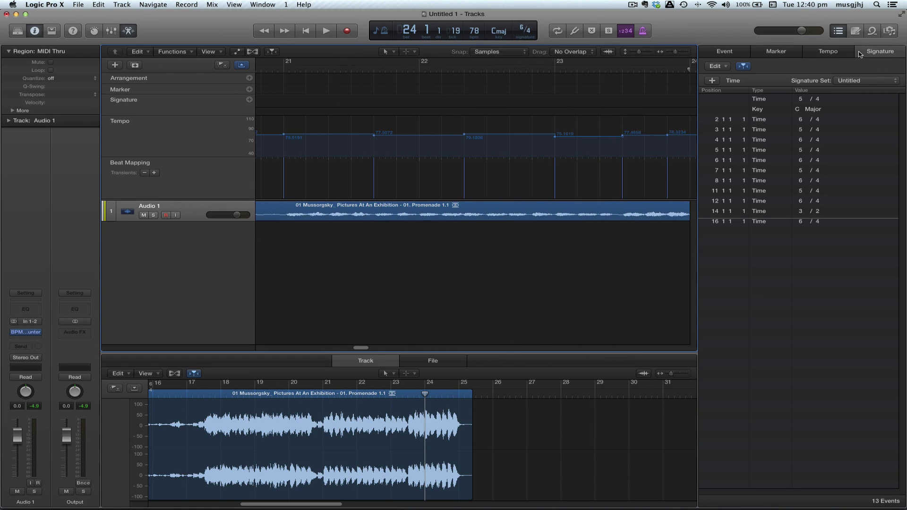
pyautogui.click(835, 52)
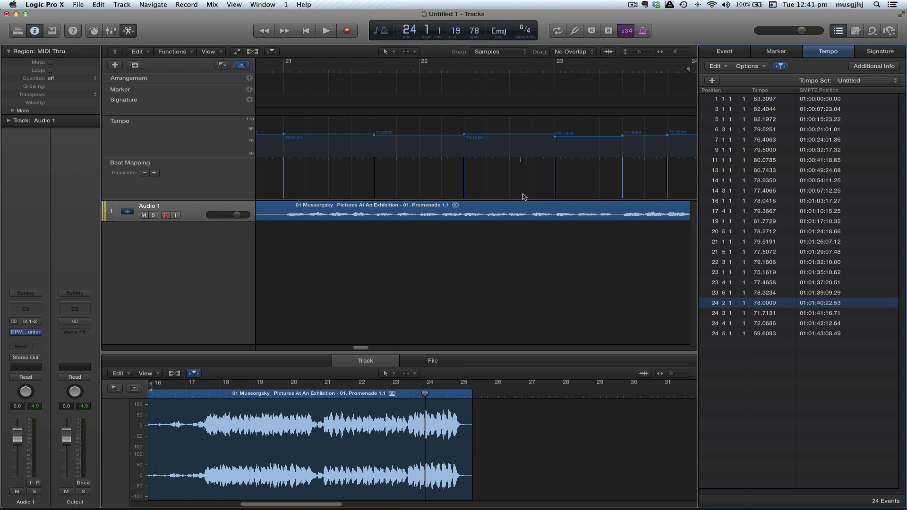
pyautogui.click(151, 163)
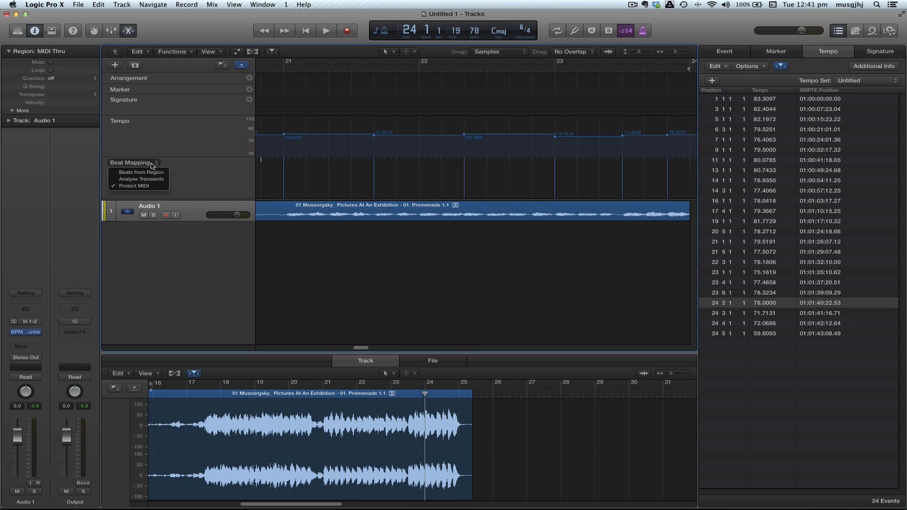
pyautogui.click(141, 179)
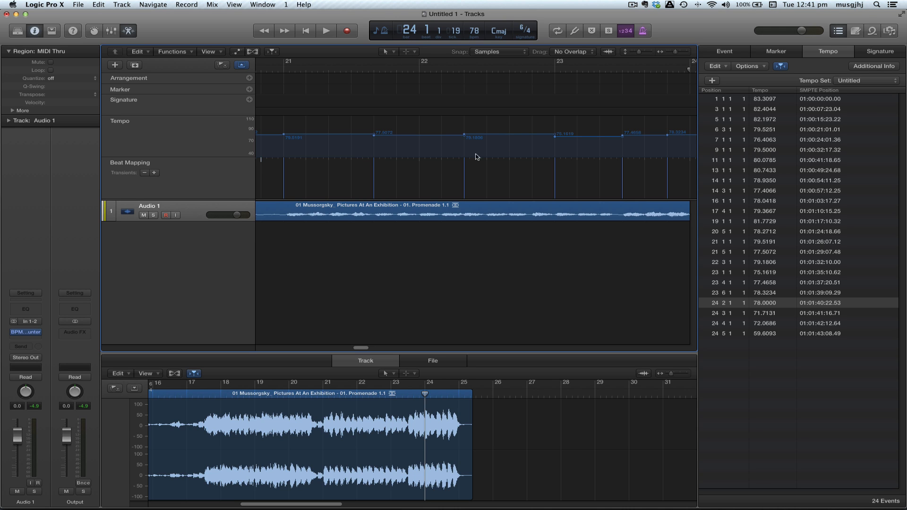
# Look back over the earlier bars and zoom out to view the tempo map of the whole recording.
pyautogui.hscroll(-5, 414, 166)
pyautogui.hscroll(-8, 411, 165)
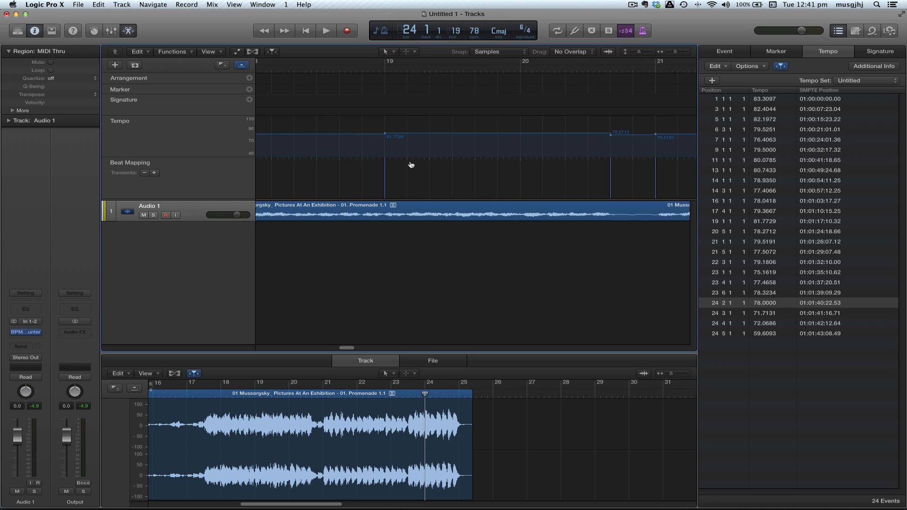
pyautogui.hscroll(-4, 410, 163)
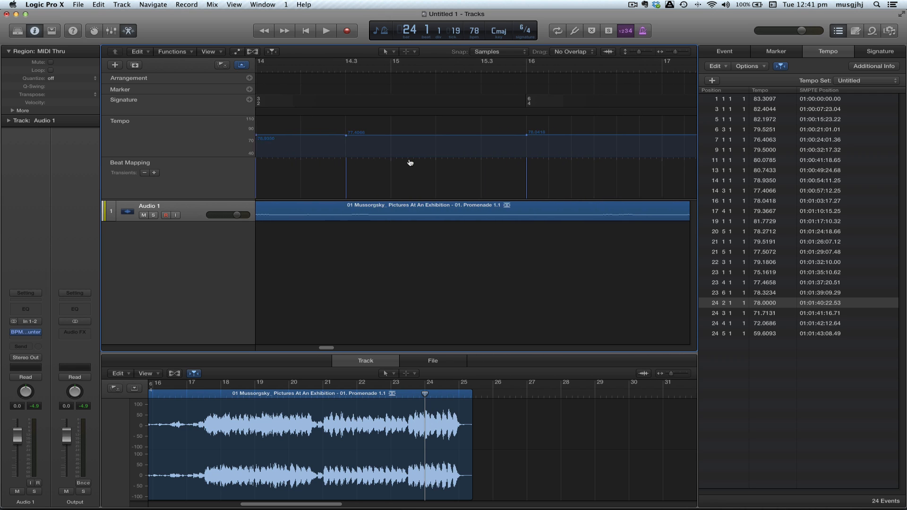
pyautogui.moveTo(676, 52); pyautogui.dragTo(664, 57)
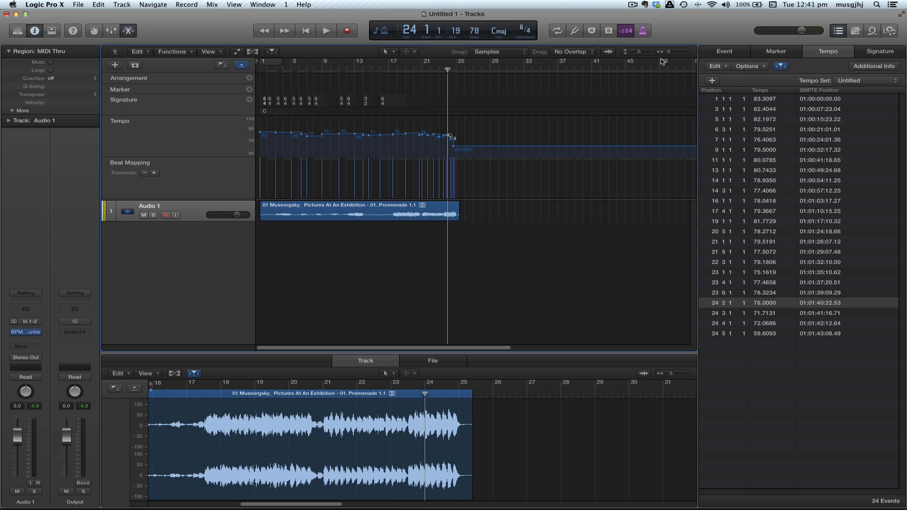